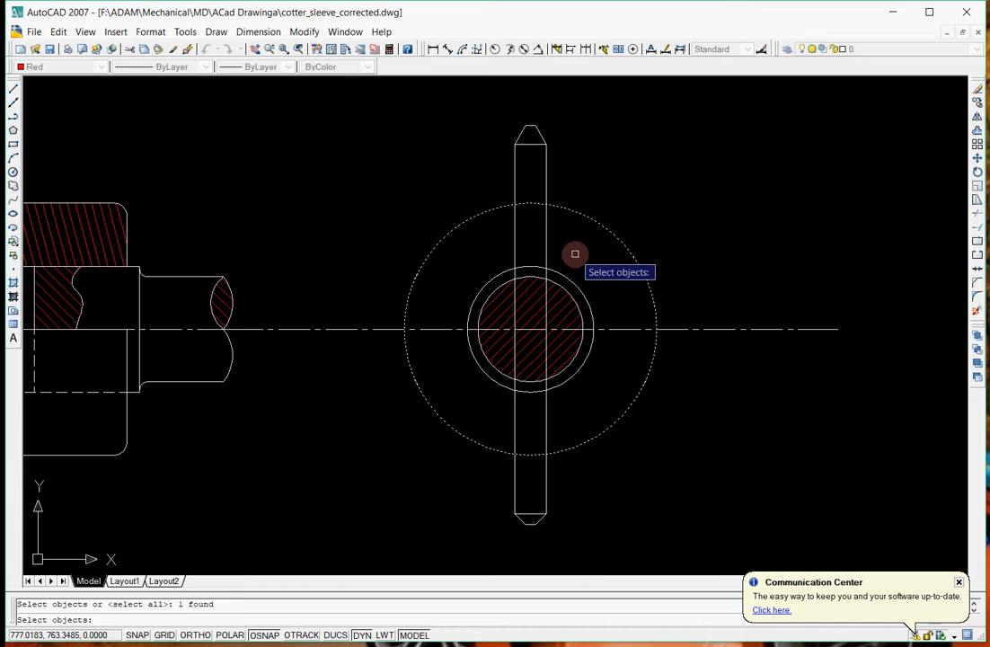
Trim the cotter's two vertical edges inside the sleeve's outer circle in the end view.
key("Return")
left_click(546, 247)
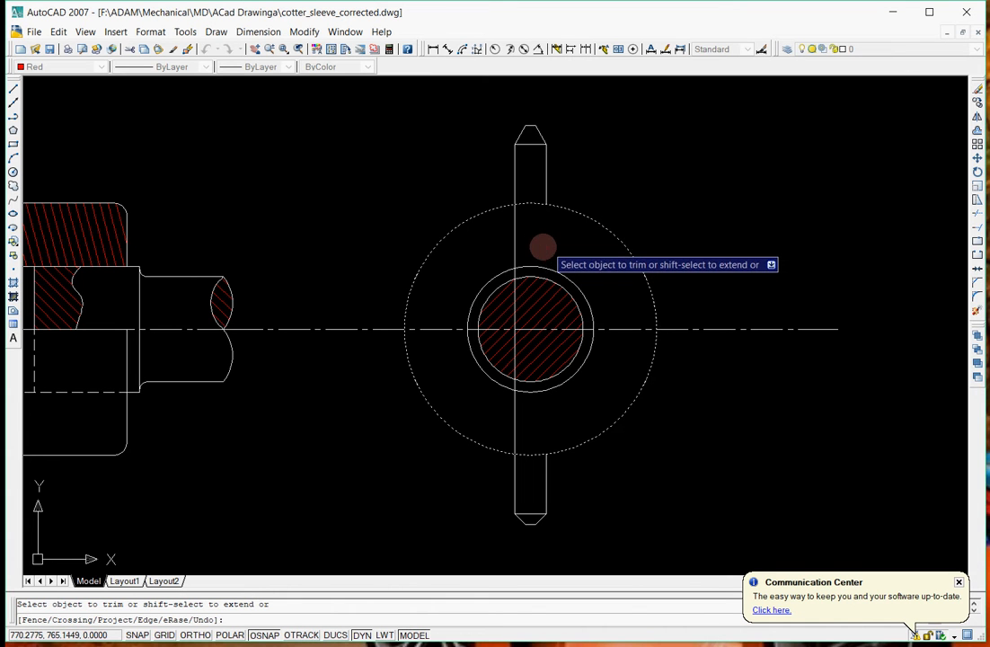
left_click(518, 245)
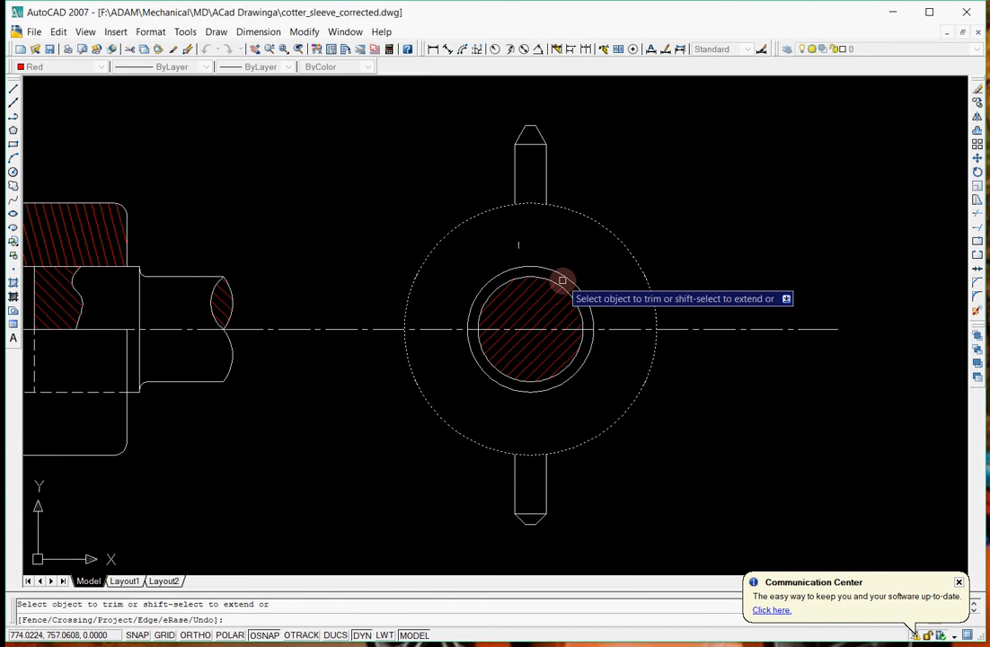
key("Escape")
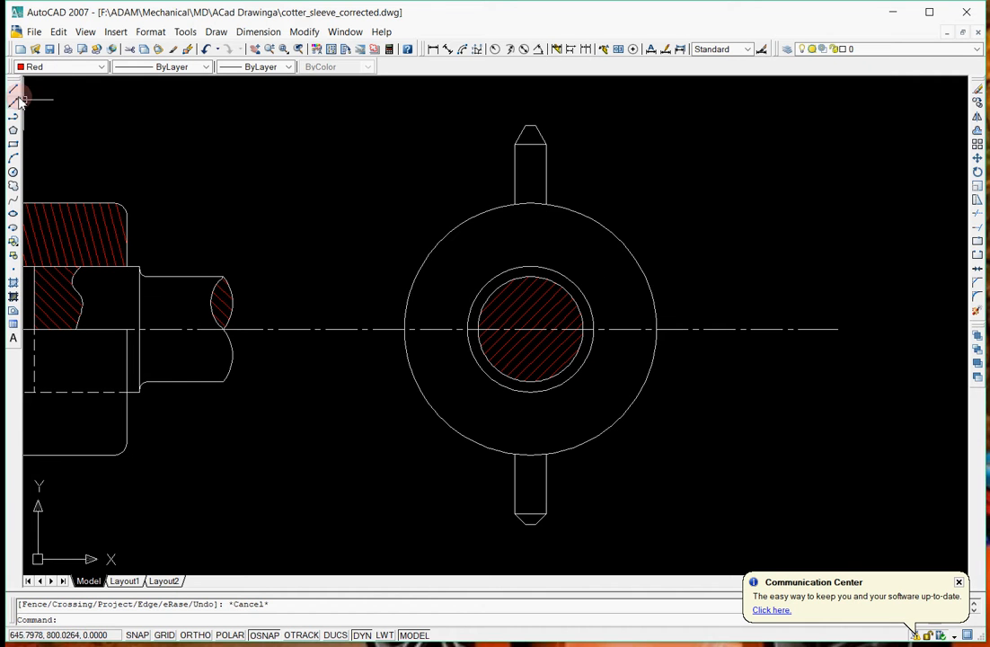
Draw the cotter's two hidden edges across the outer circle with DASHED2 linetype and ByLayer colour.
left_click(124, 69)
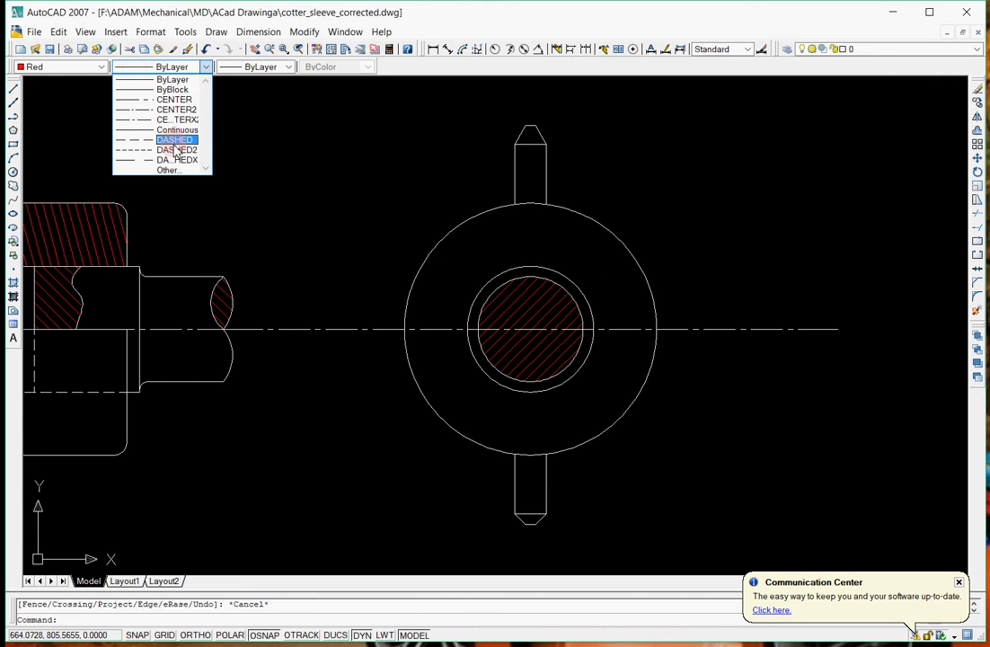
left_click(174, 150)
left_click(50, 68)
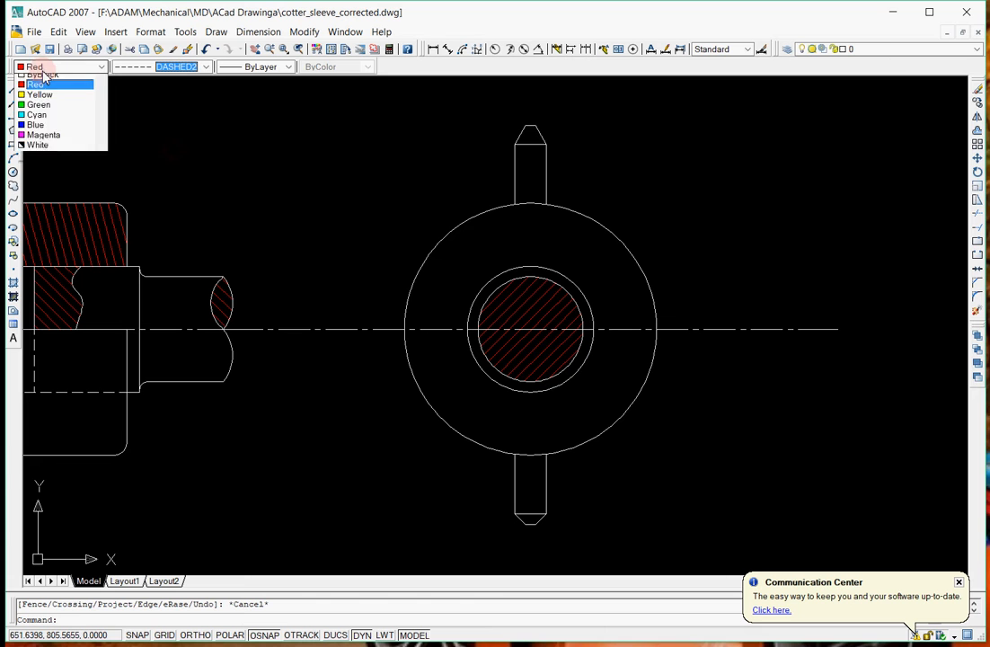
left_click(27, 80)
left_click(13, 89)
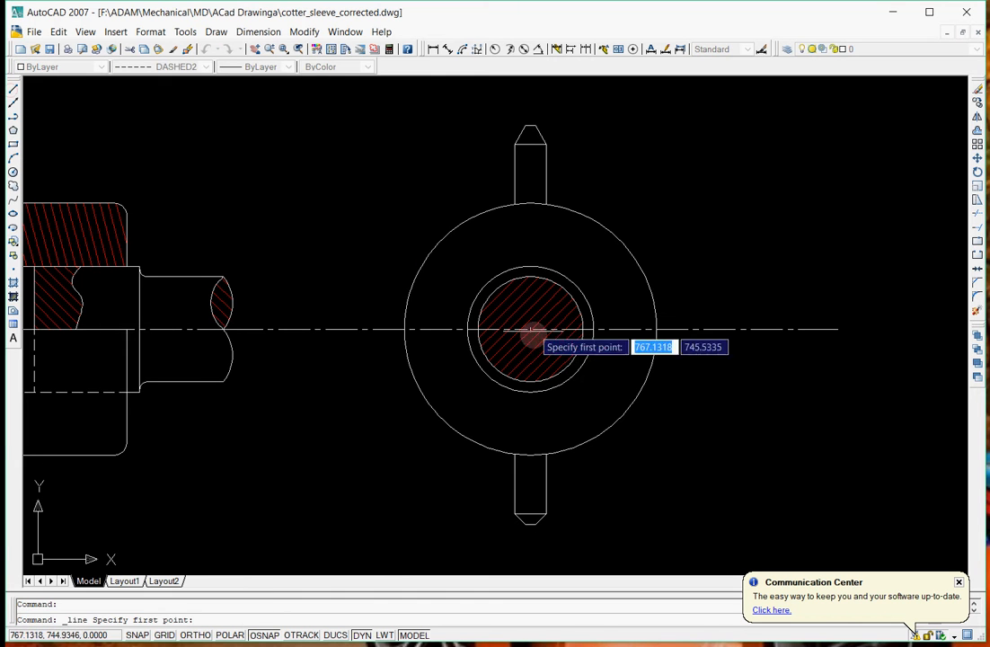
left_click(515, 455)
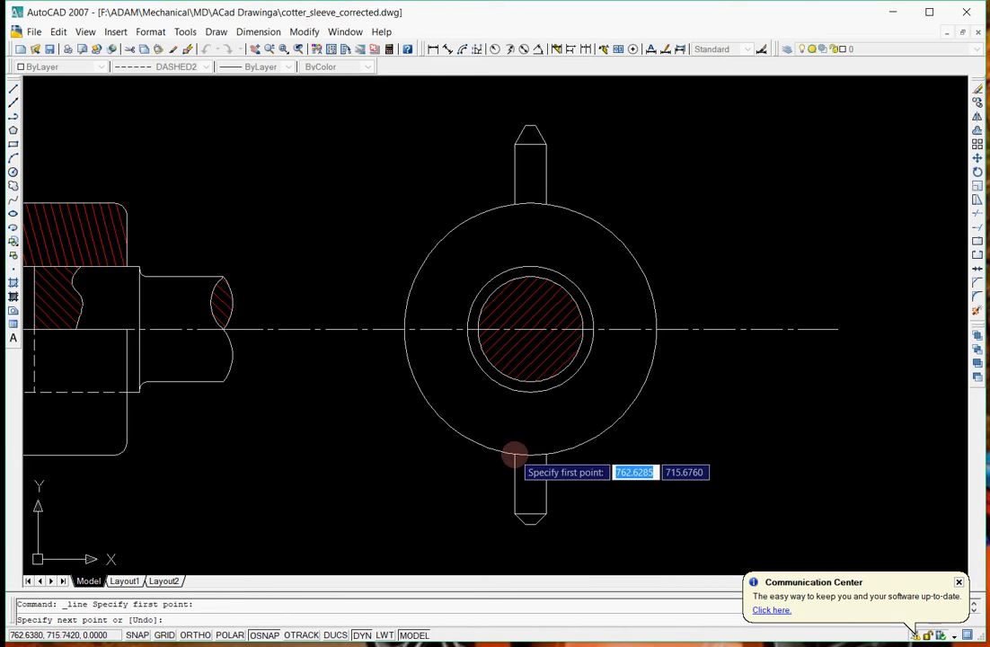
left_click(515, 206)
key("Return")
key("Return")
left_click(550, 206)
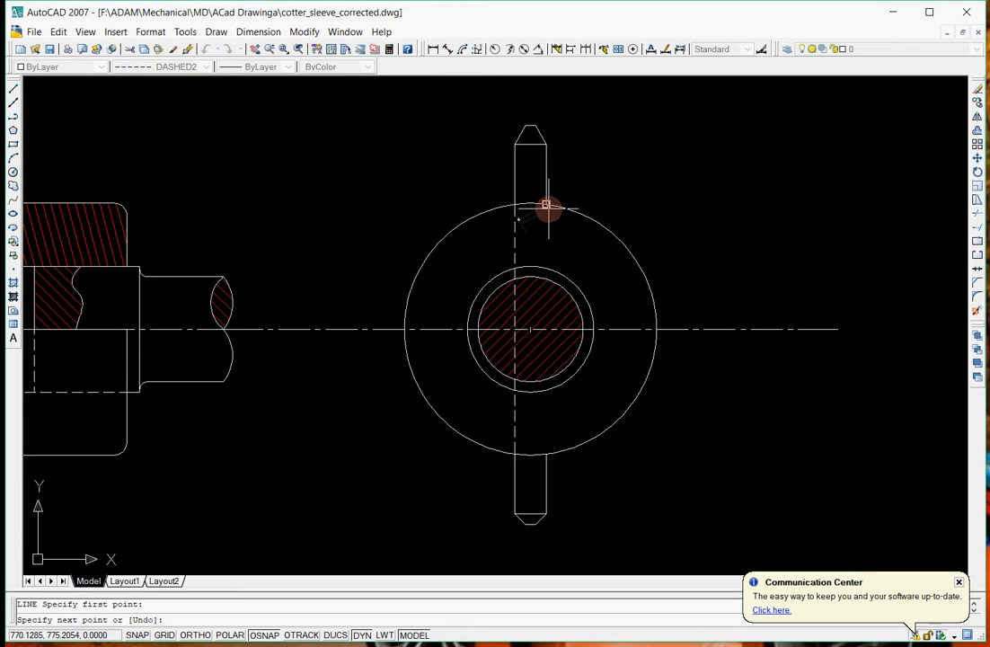
left_click(546, 454)
key("Return")
Place a diameter dimension on the end view's outer circle using the current DASHED2 linetype.
scroll(656, 398, "down", 3)
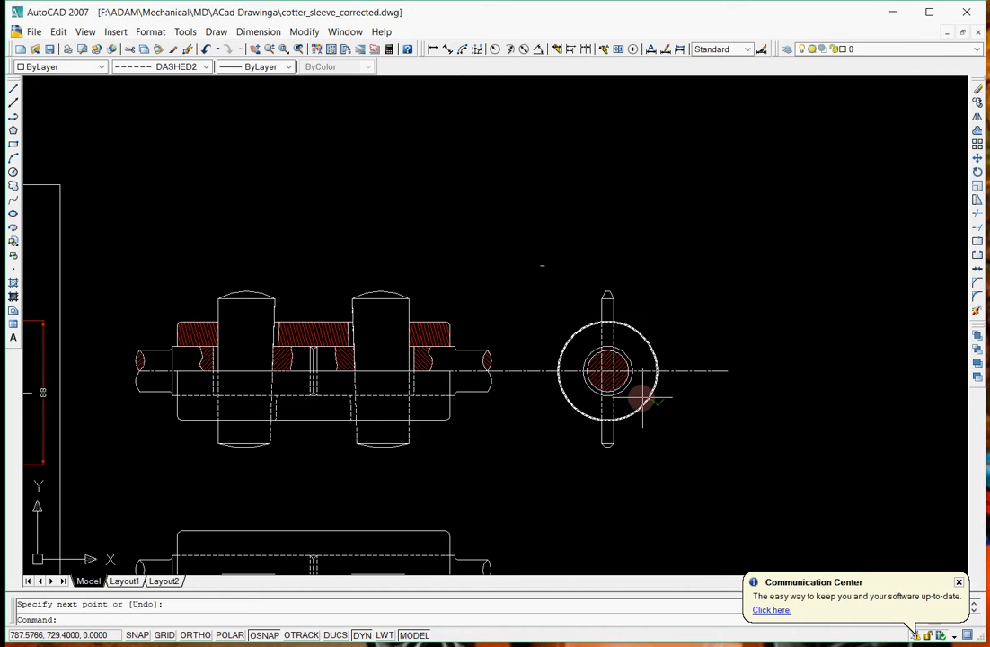
scroll(648, 324, "up", 3)
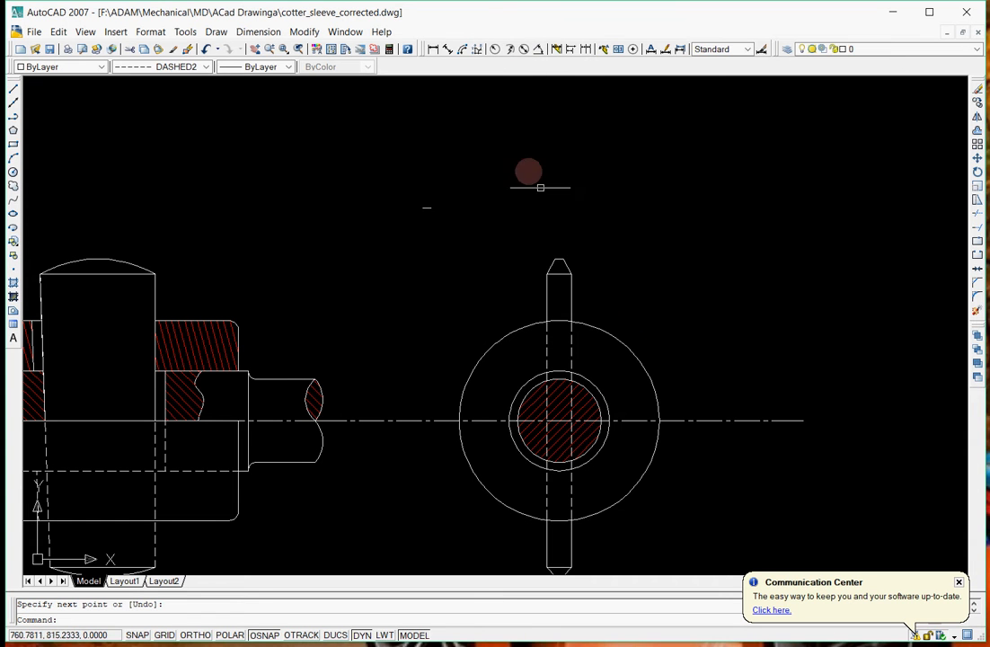
left_click(524, 50)
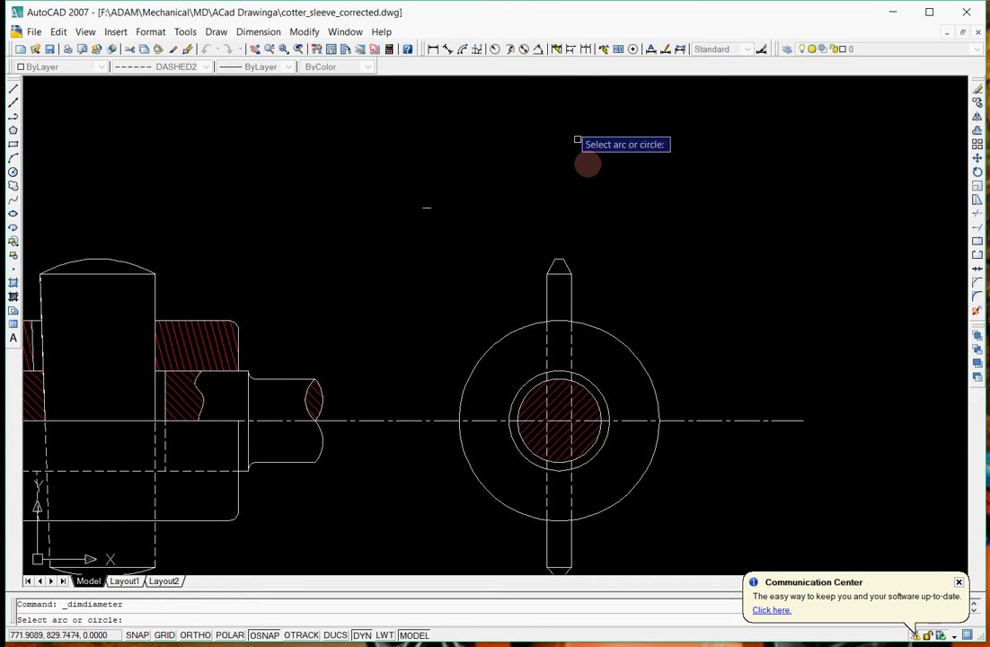
left_click(620, 343)
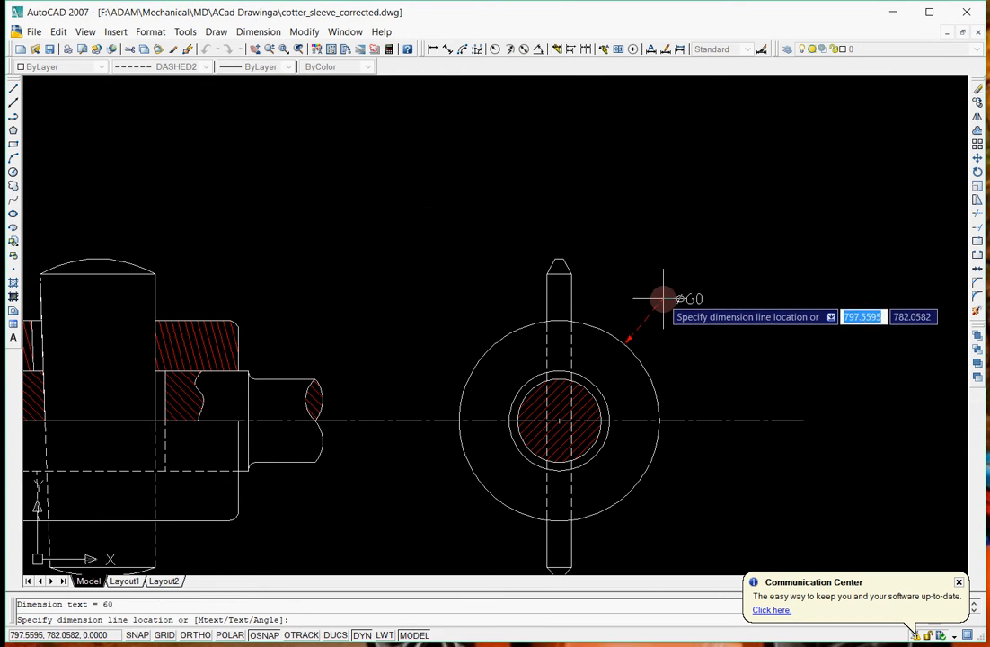
left_click(669, 298)
Set the current linetype to ByLayer and erase the dashed diameter dimension.
left_click(165, 72)
left_click(171, 82)
left_click(669, 301)
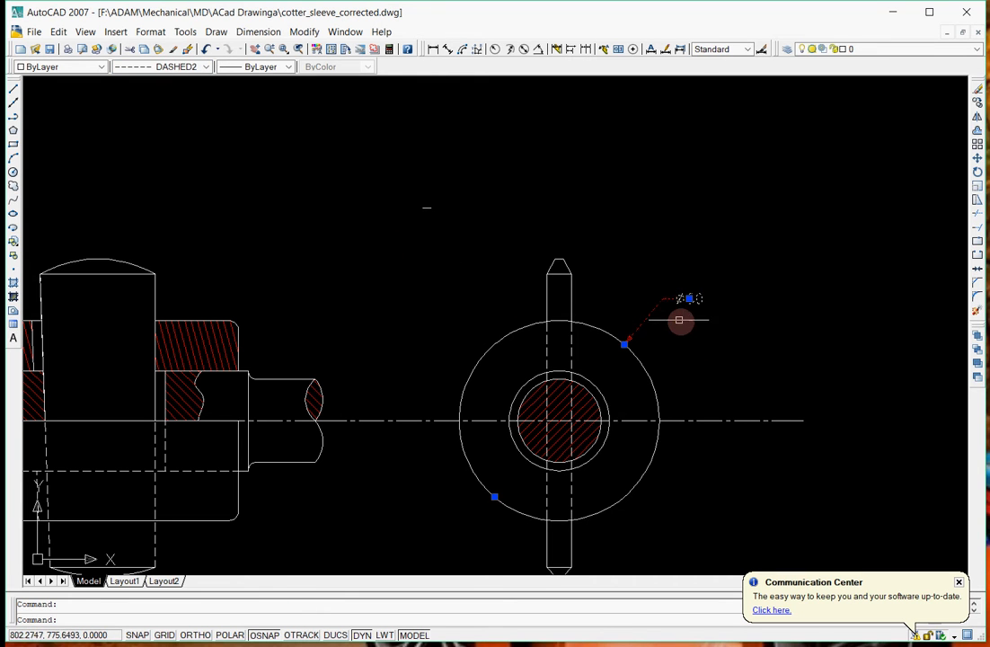
key("Delete")
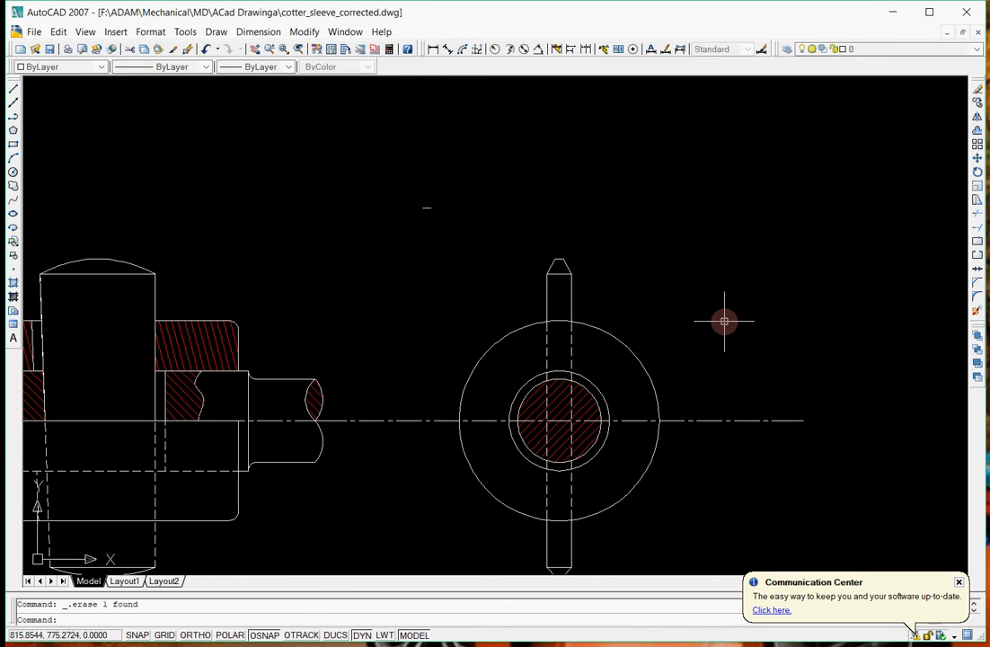
Dimension the outer circle's diameter in the end view, placing the text outside its upper-right edge.
left_click(524, 50)
left_click(631, 347)
left_click(655, 298)
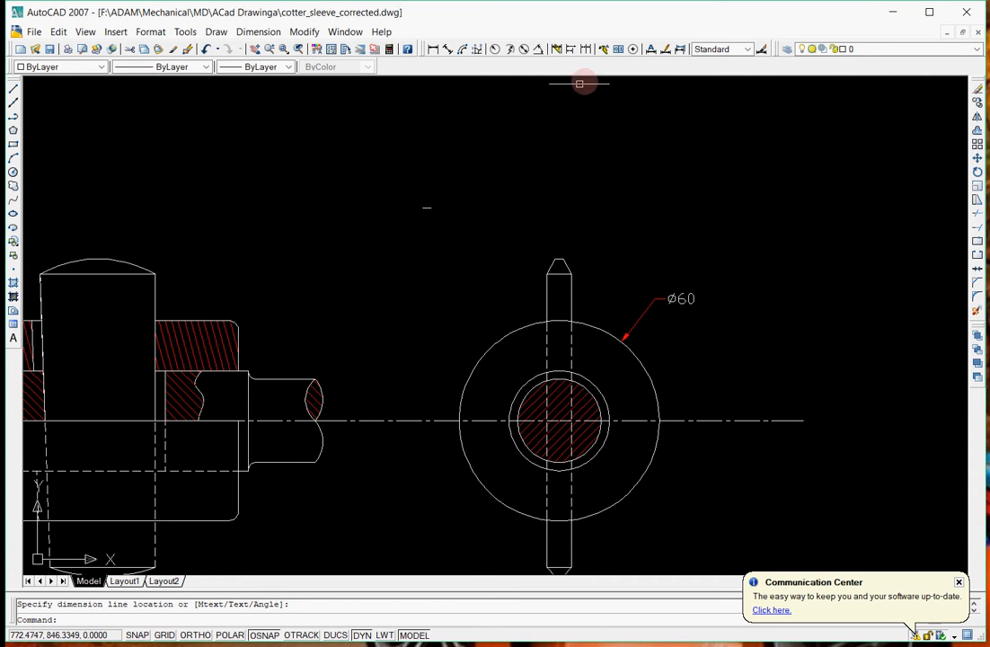
Modify the Standard dimension style to draw the dimension line between extension lines.
left_click(762, 50)
left_click(669, 301)
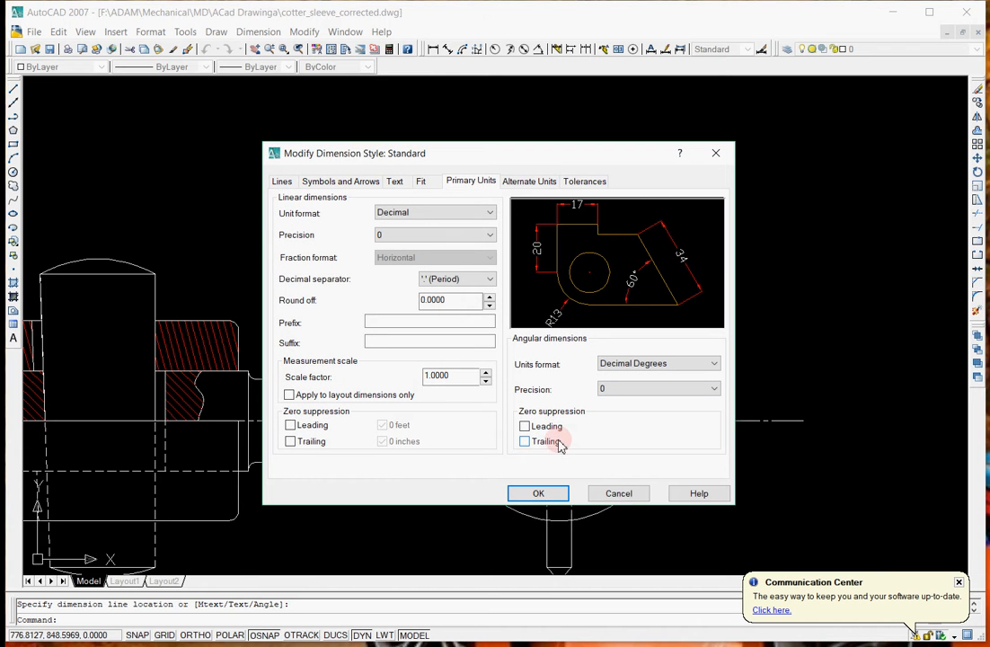
left_click(423, 181)
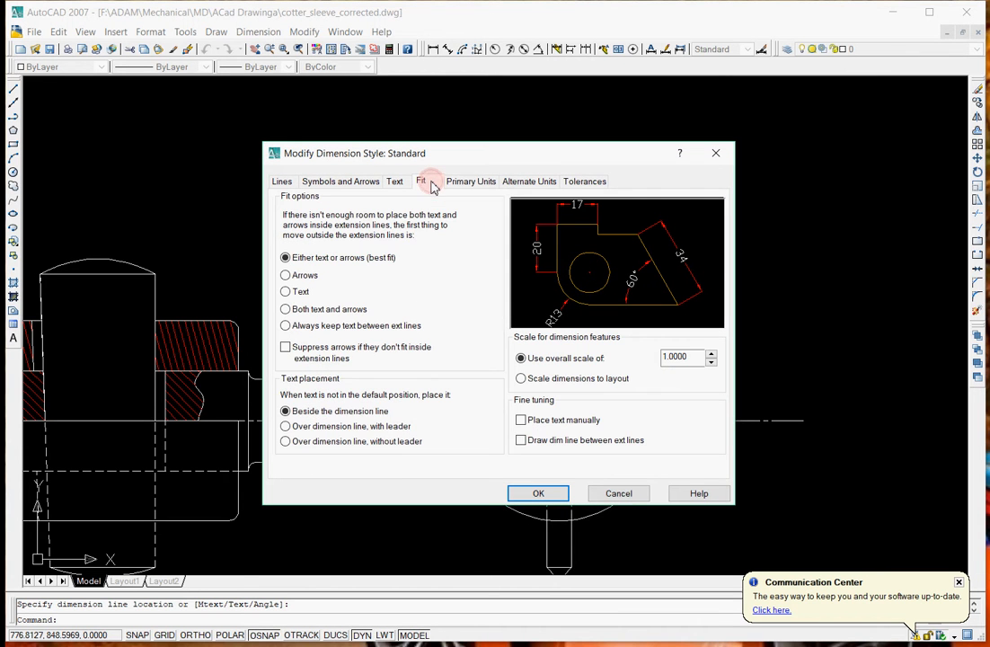
left_click(508, 184)
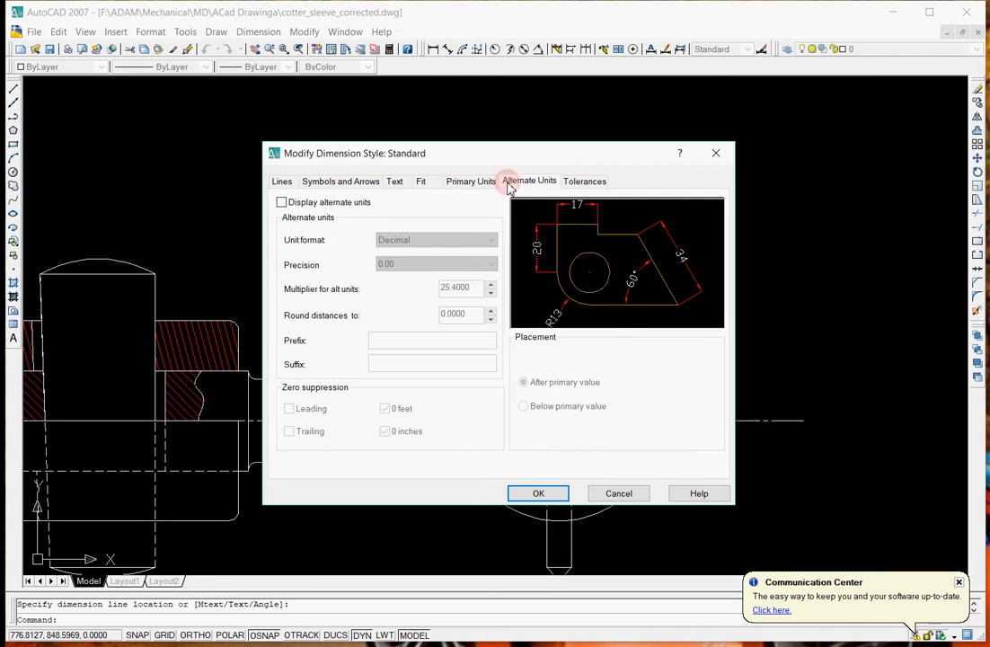
left_click(485, 183)
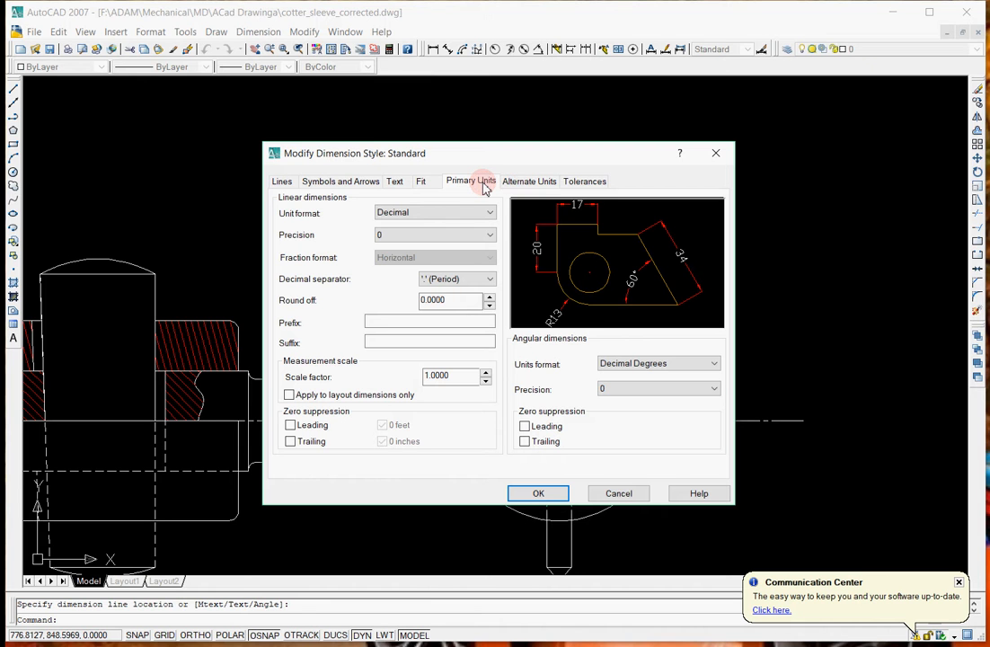
left_click(427, 184)
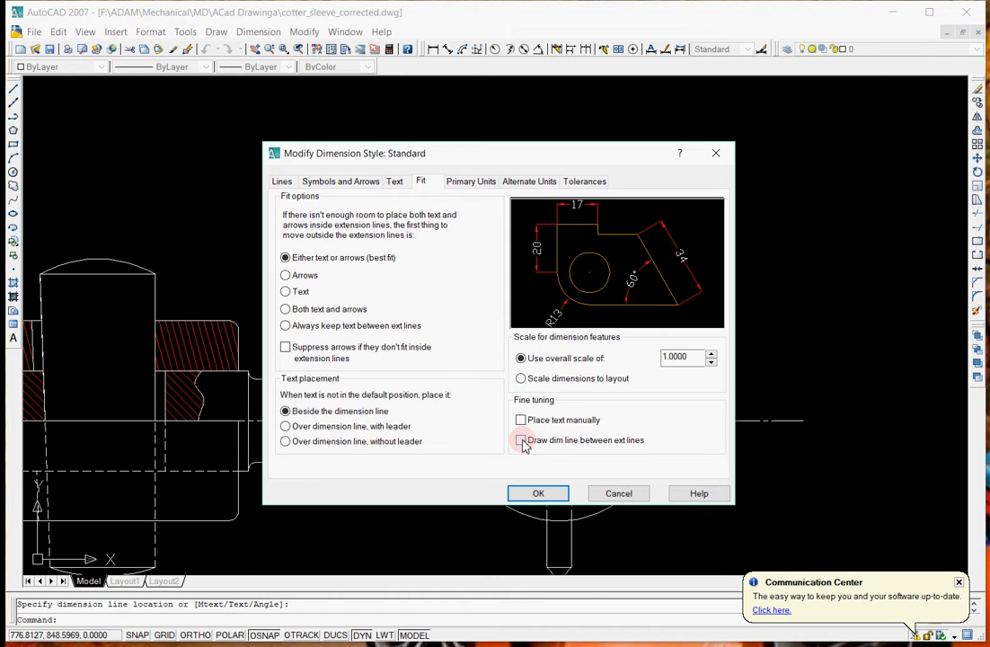
left_click(538, 494)
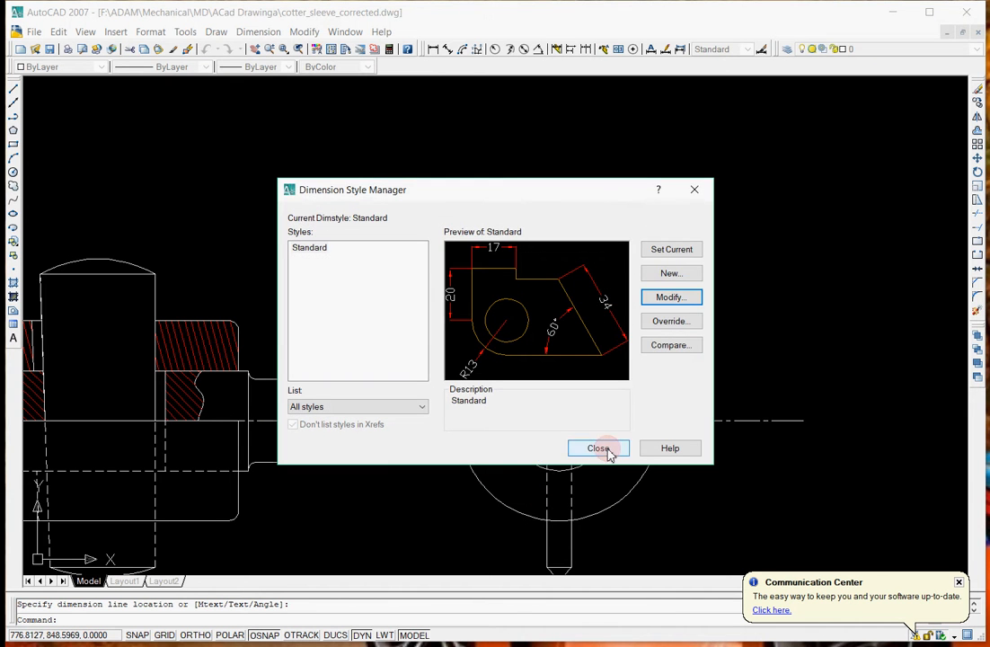
left_click(598, 448)
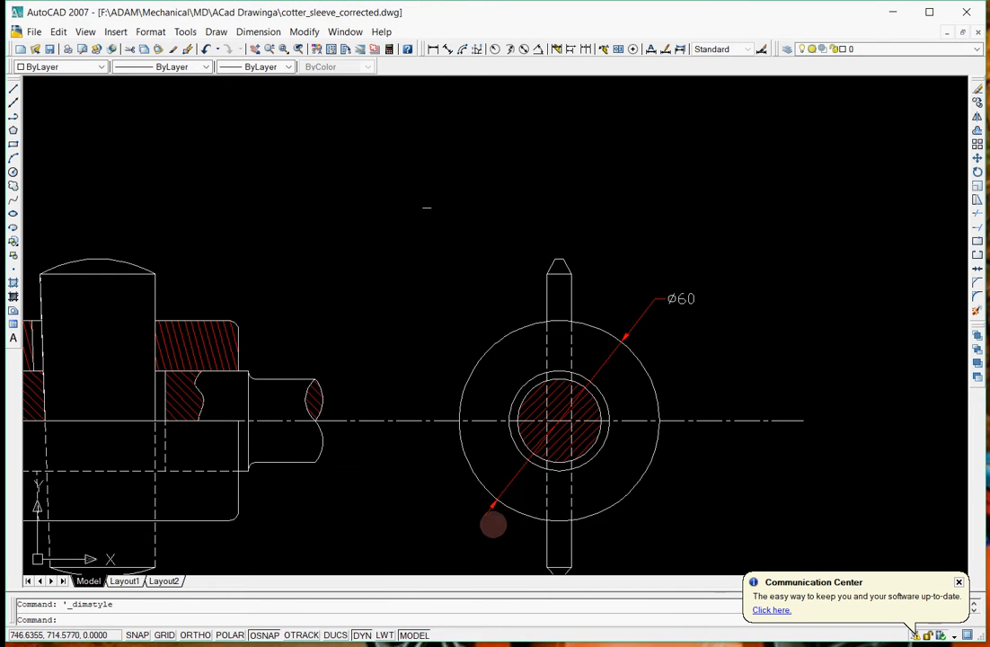
Add a vertical linear dimension between the cotter's lower and upper shoulders, placed beside the end view's outer circle.
scroll(458, 430, "down", 4)
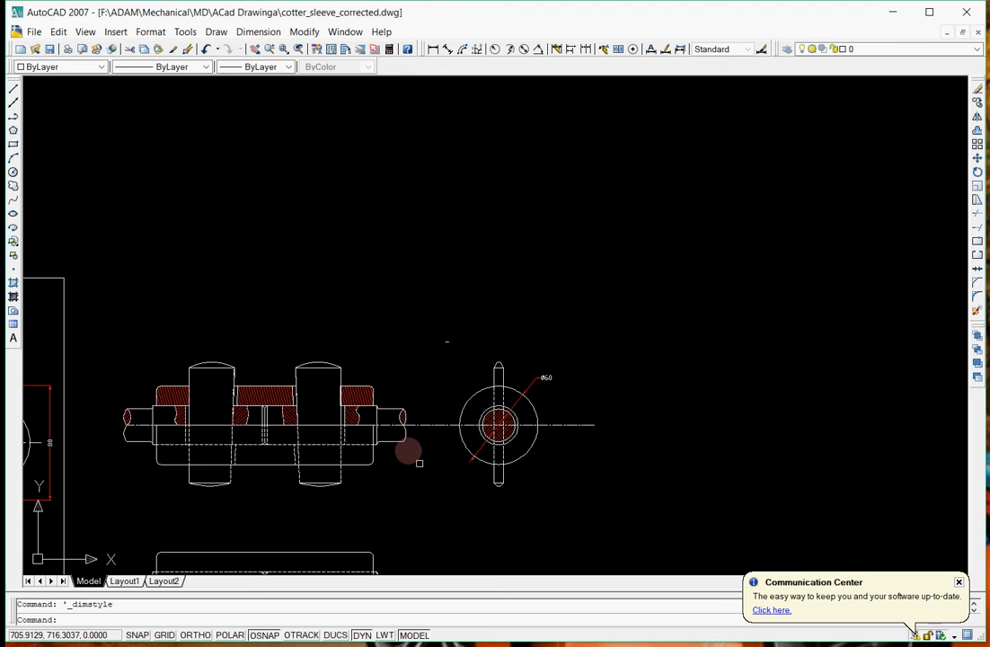
left_click(432, 52)
scroll(497, 431, "up", 3)
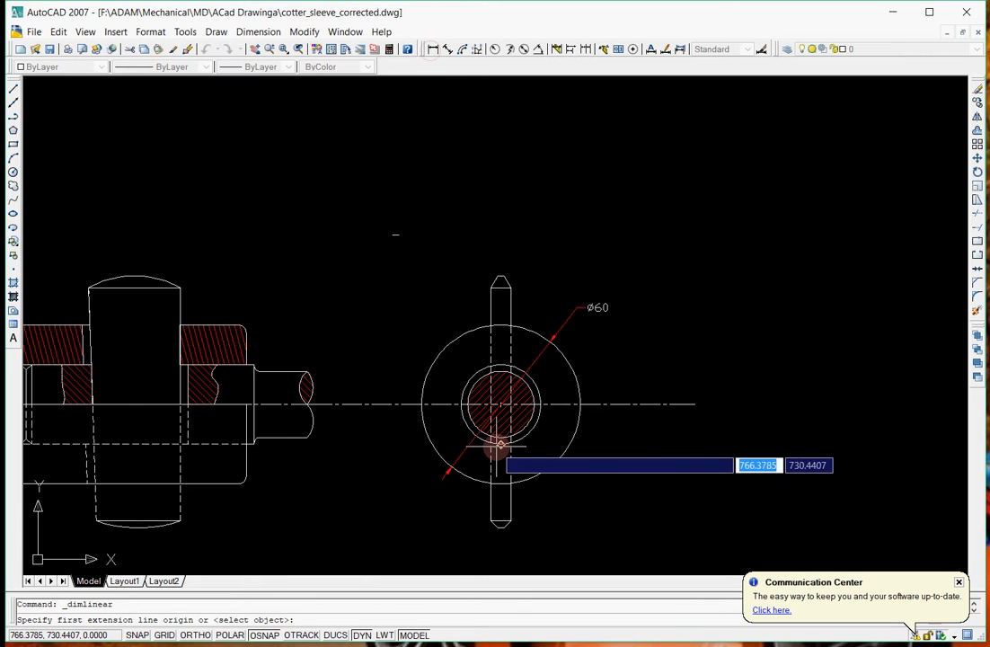
left_click(510, 522)
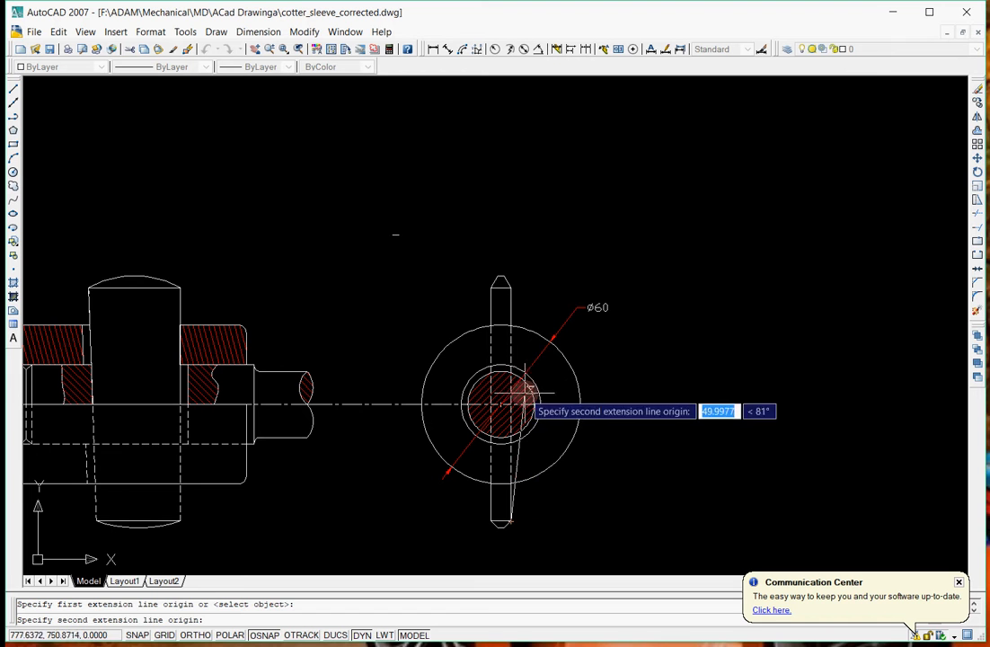
left_click(509, 288)
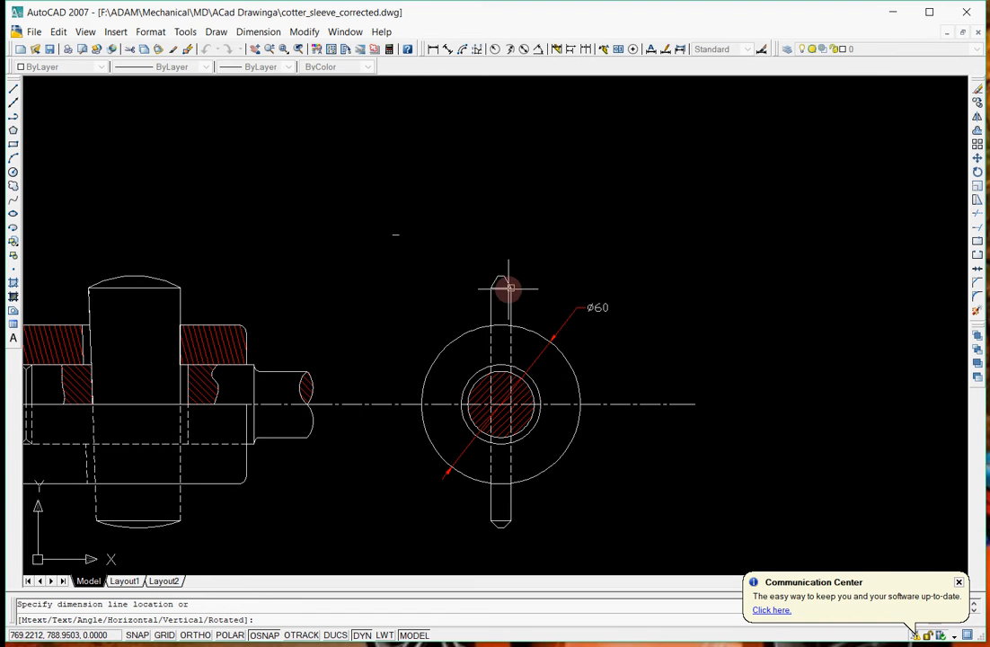
left_click(622, 296)
Add a vertical linear dimension across the right shaft end in the lower view.
scroll(533, 369, "down", 3)
scroll(437, 541, "up", 3)
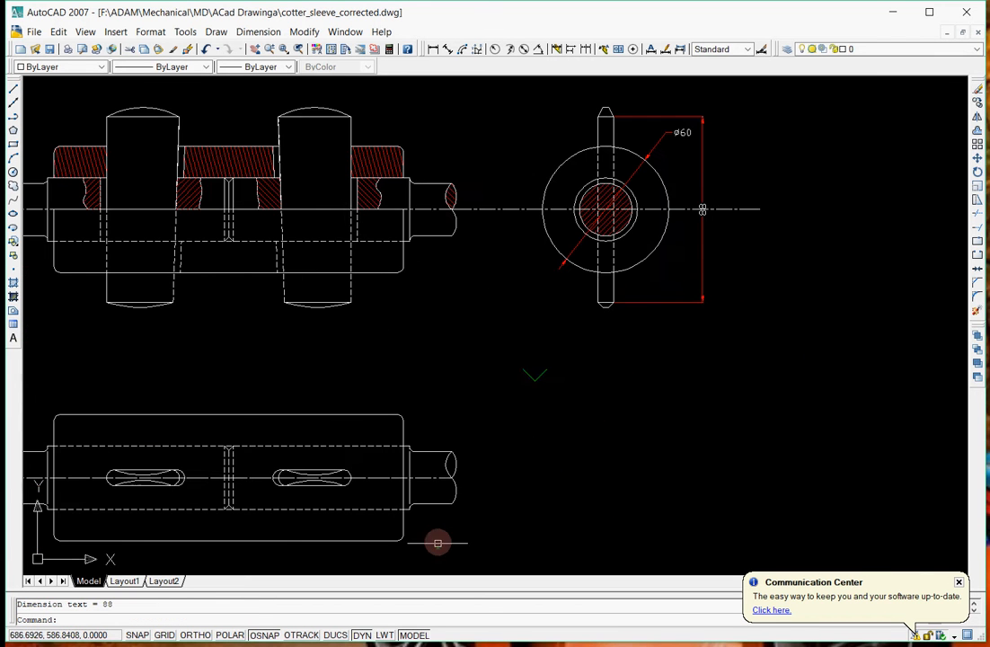
left_click(435, 52)
left_click(453, 505)
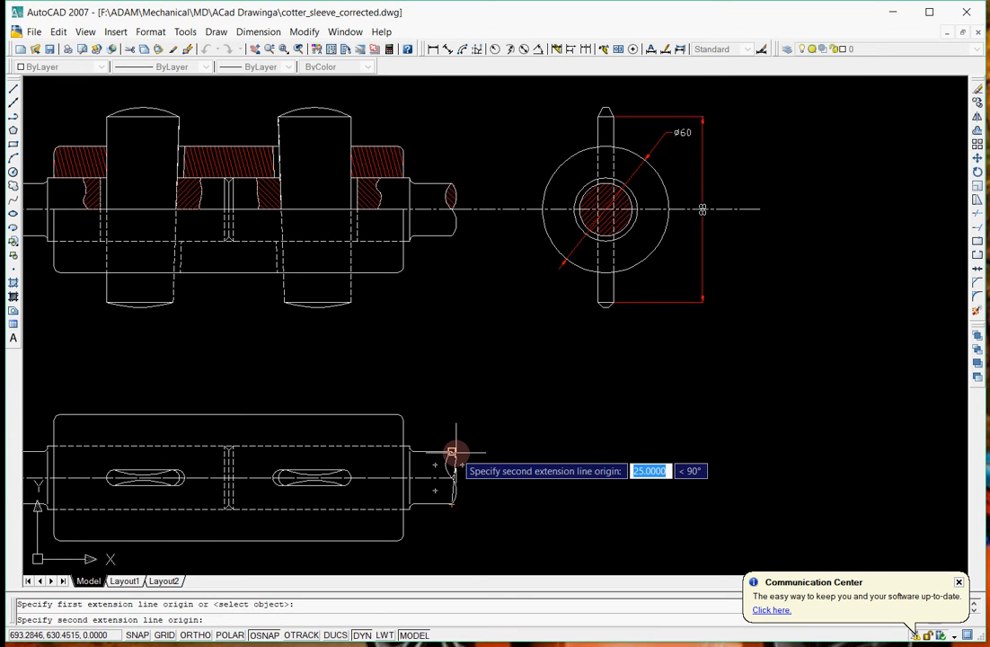
left_click(453, 451)
left_click(491, 468)
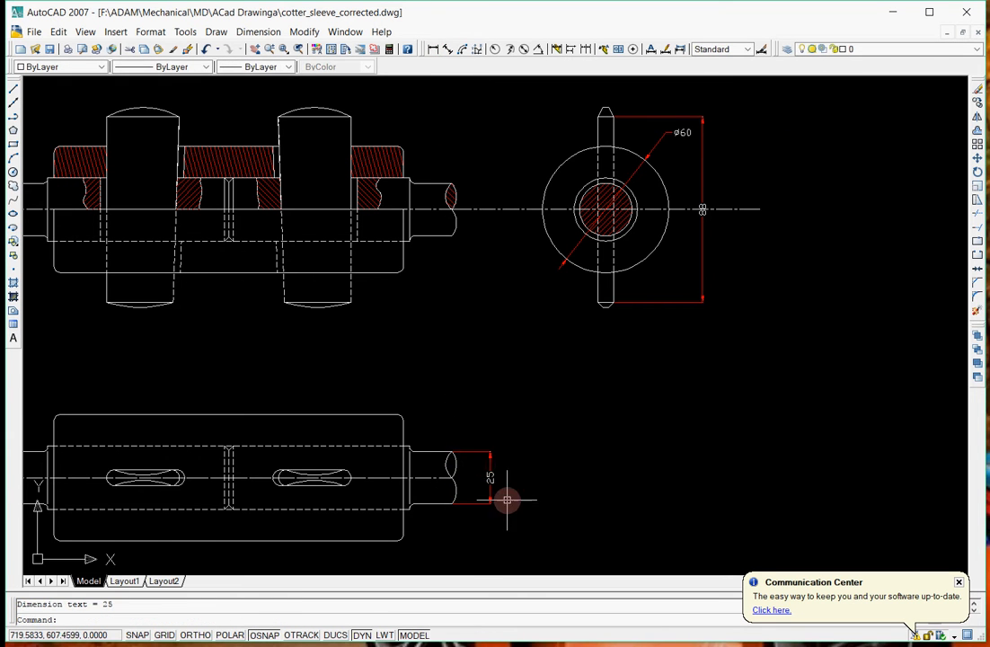
Add a diameter symbol before the value of the right shaft end's vertical dimension in the lower view.
scroll(486, 510, "up", 3)
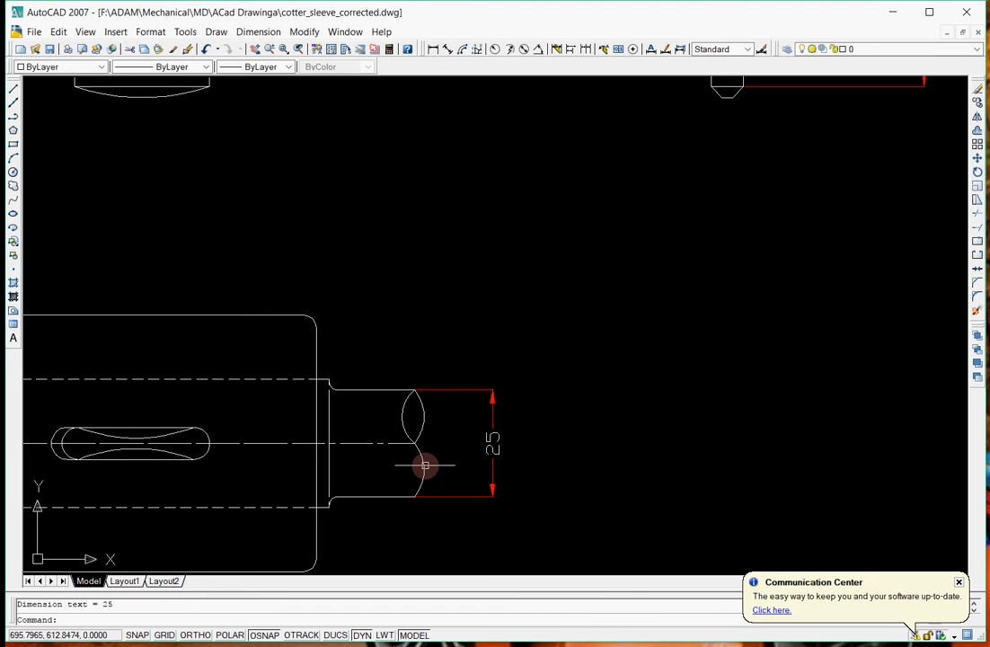
scroll(509, 478, "up", 2)
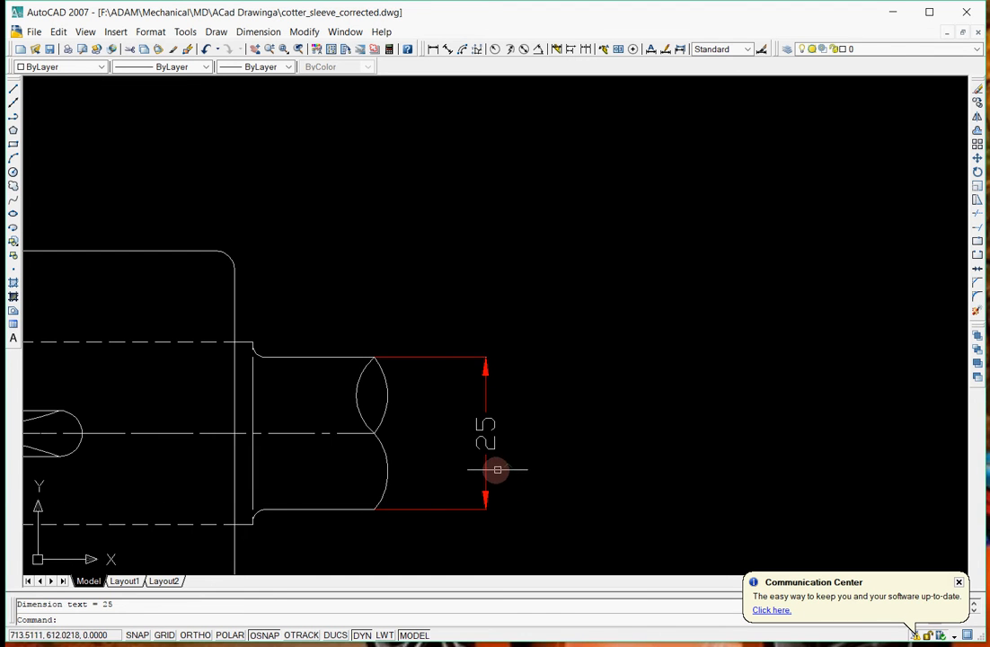
left_click(486, 449)
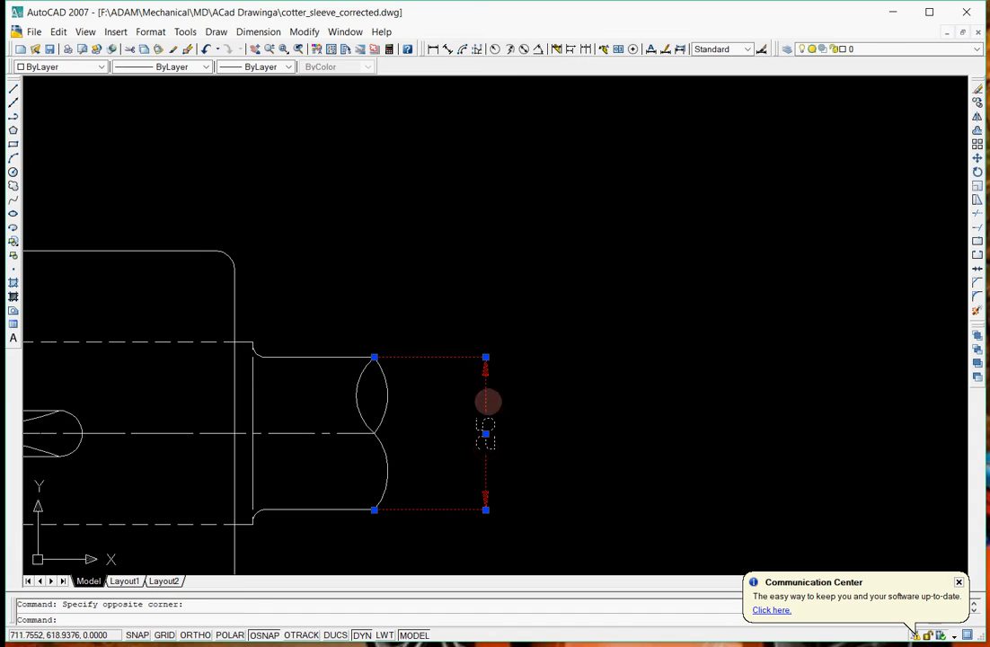
left_click(652, 51)
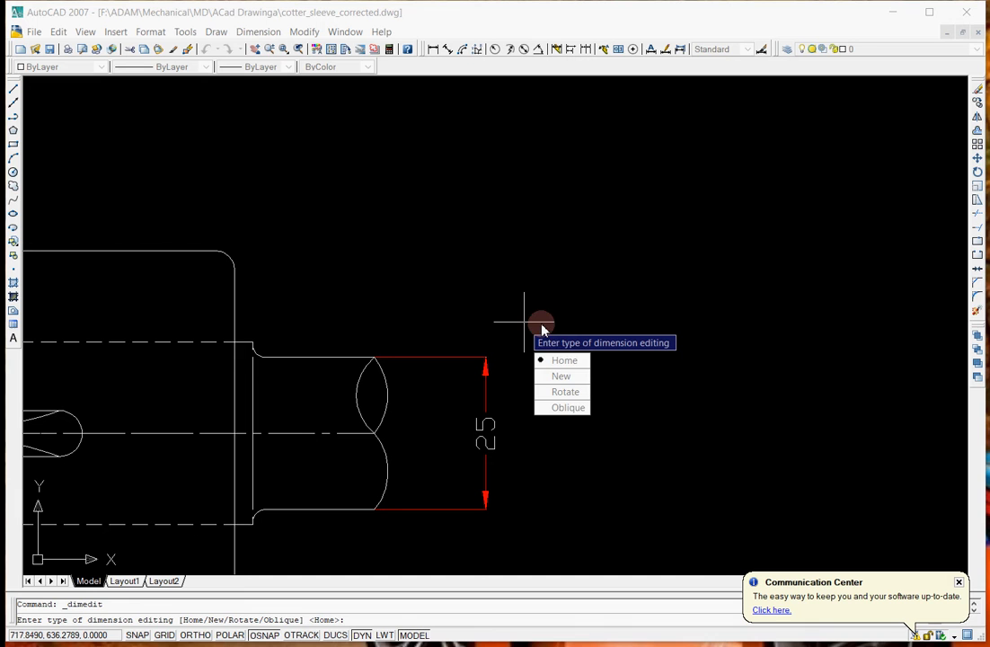
left_click(563, 377)
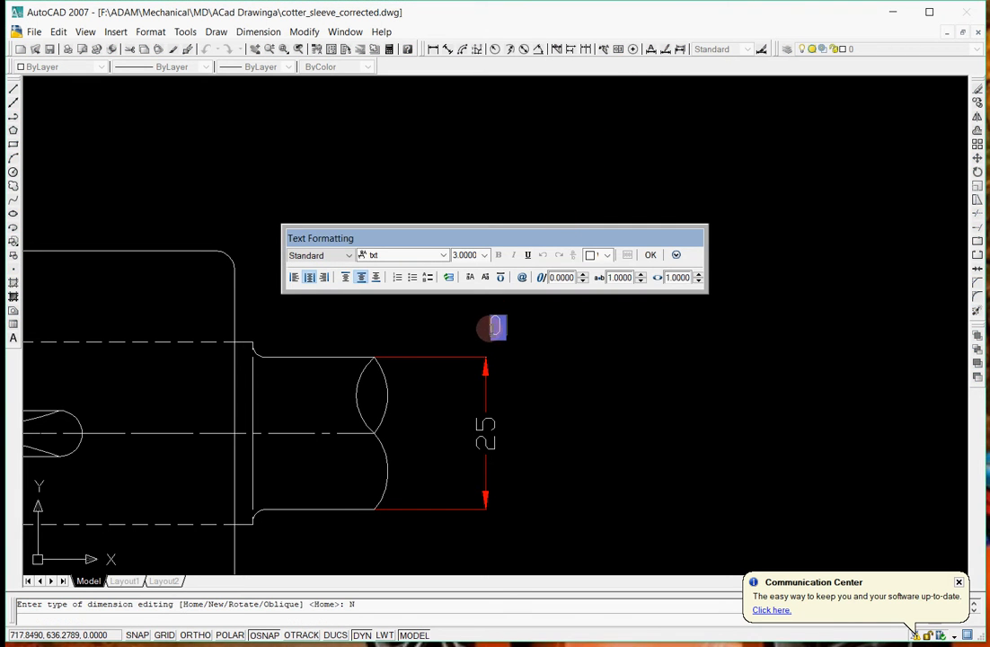
type("%%c")
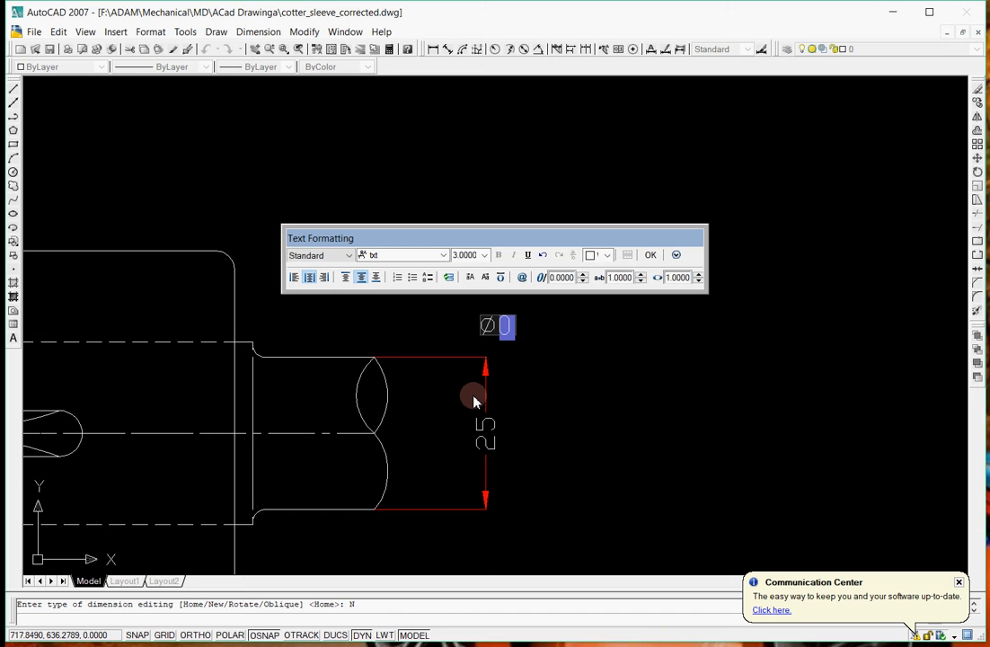
left_click(652, 256)
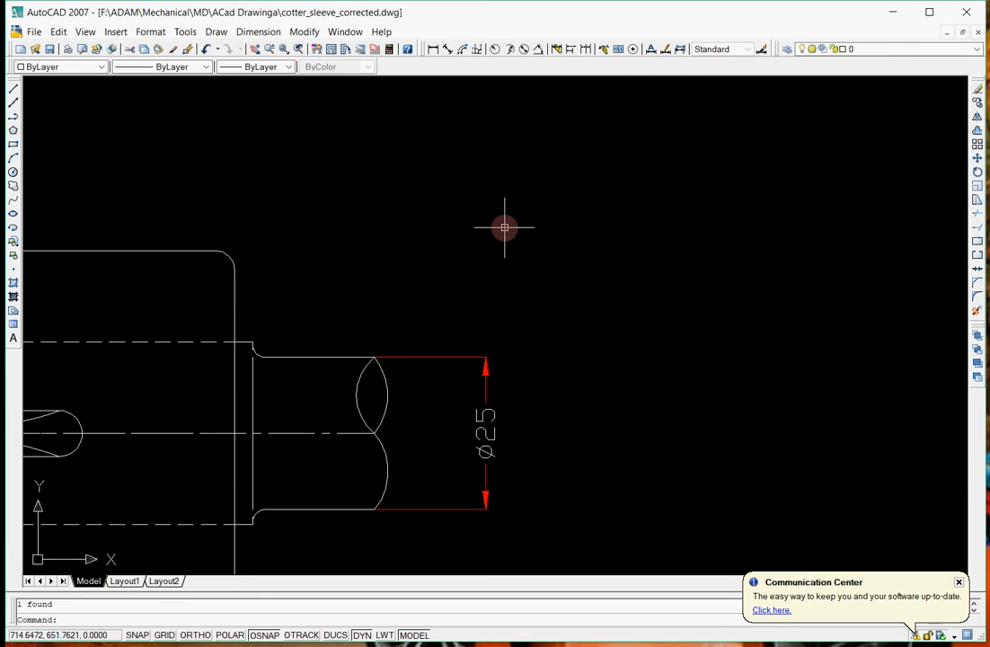
Draw a leader without text from the left cotter's tapered edge above the sleeve in the front view, ending in an orthogonal horizontal segment.
scroll(505, 227, "down", 4)
mouse_move(382, 135)
middle_mouse_down()
mouse_move(402, 287)
mouse_move(498, 326)
middle_mouse_up()
scroll(466, 292, "up", 4)
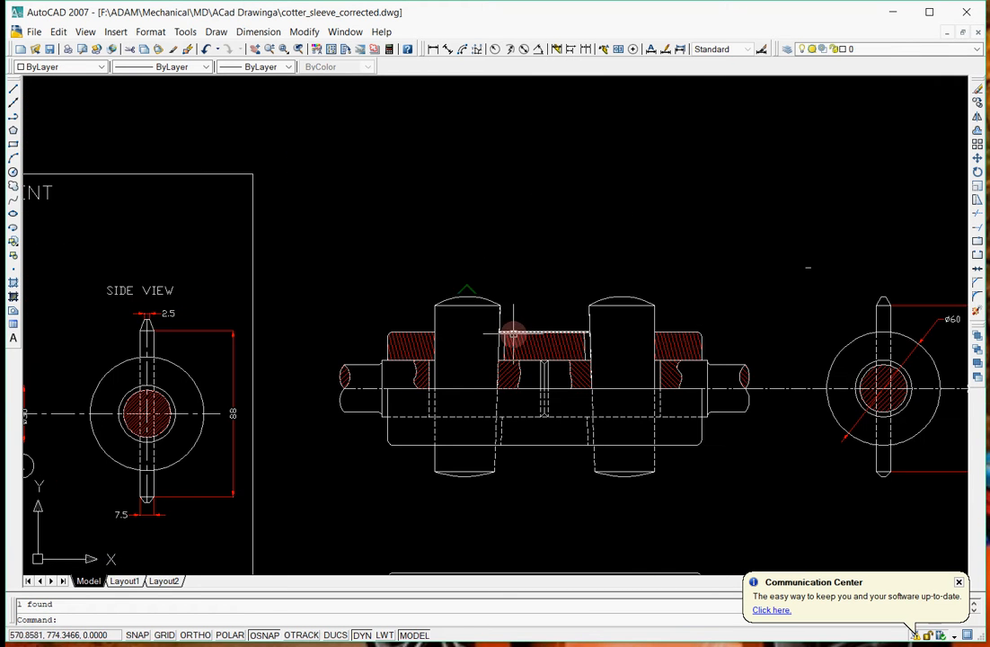
scroll(507, 331, "up", 2)
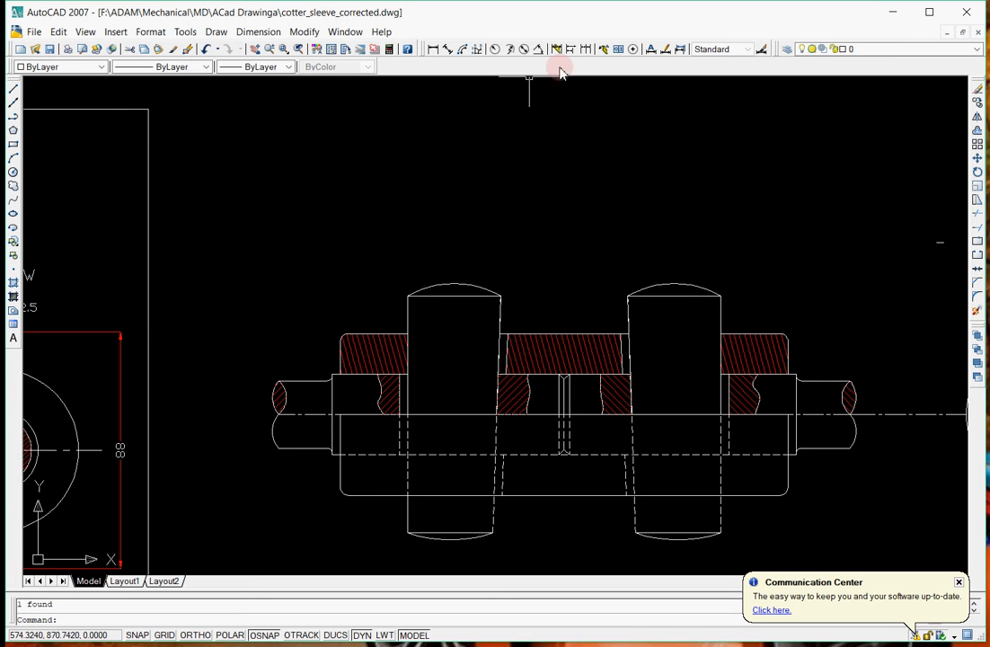
left_click(606, 50)
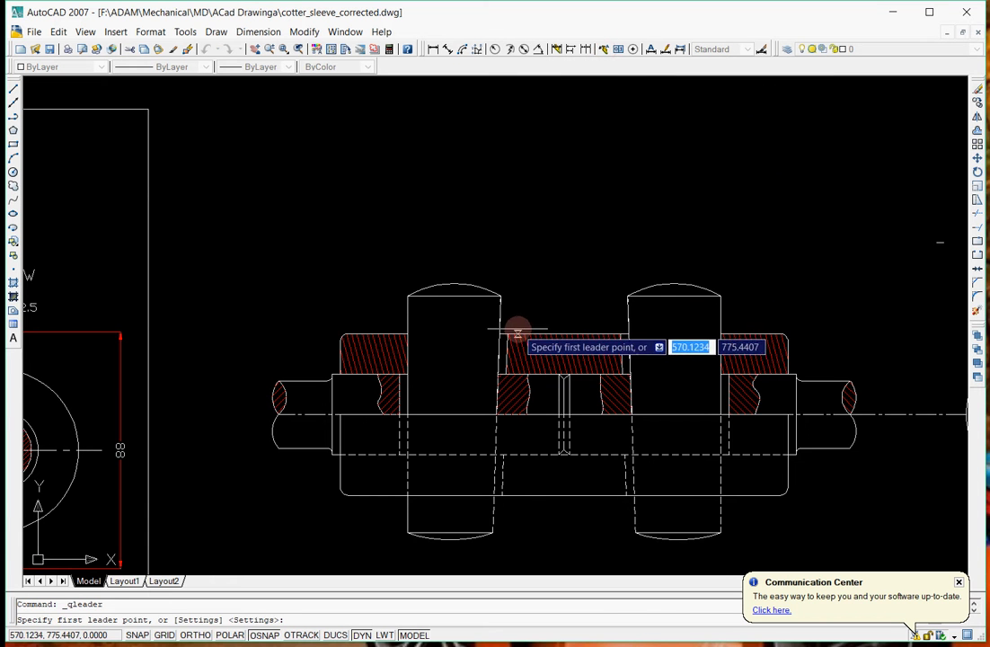
scroll(499, 325, "up", 4)
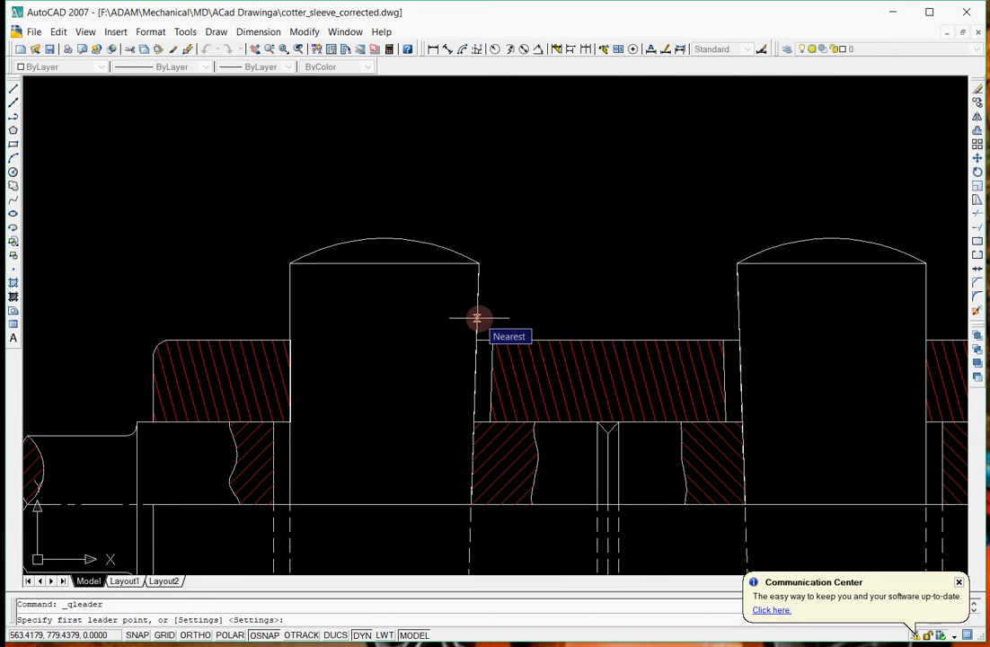
left_click(476, 318)
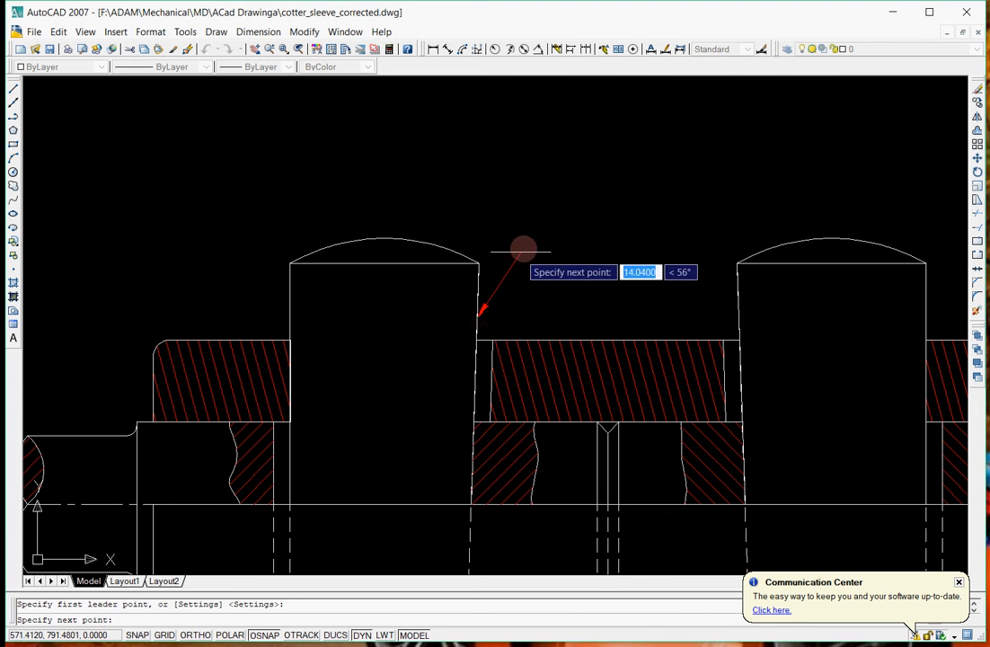
left_click(558, 149)
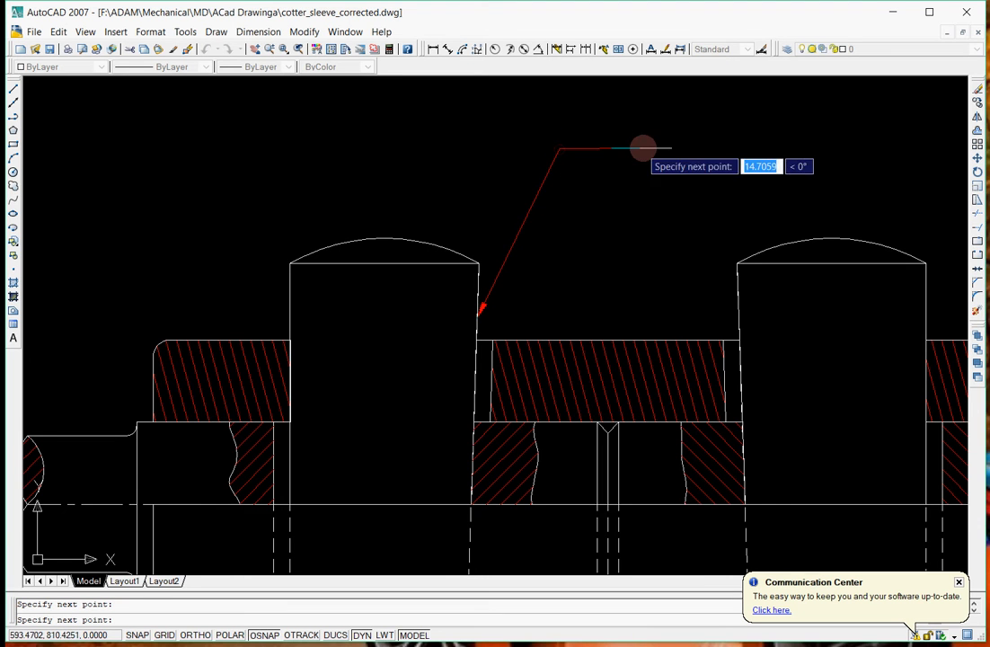
left_click(195, 634)
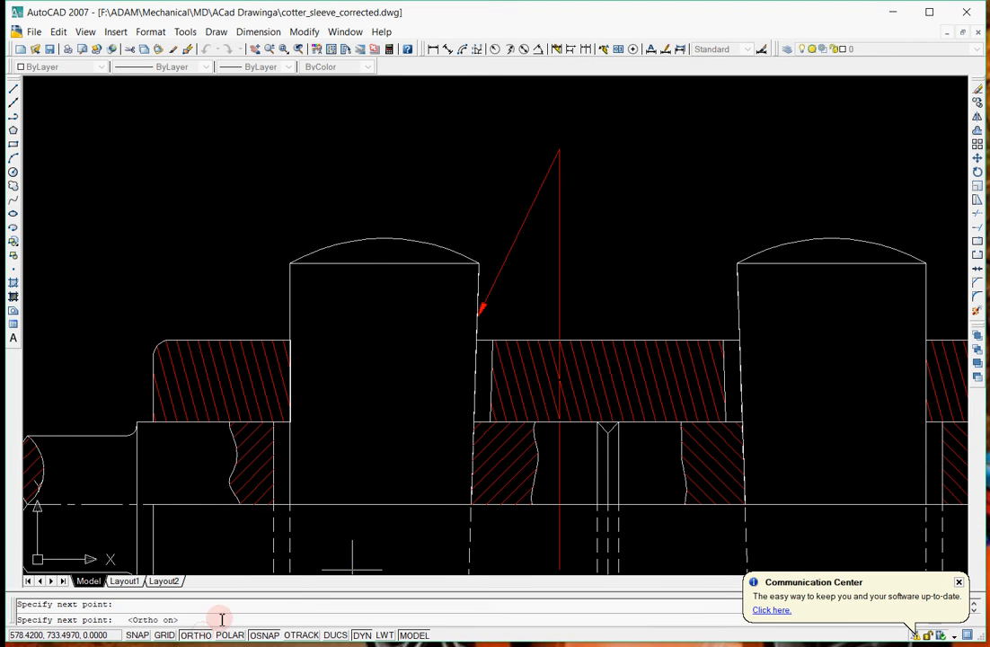
left_click(803, 164)
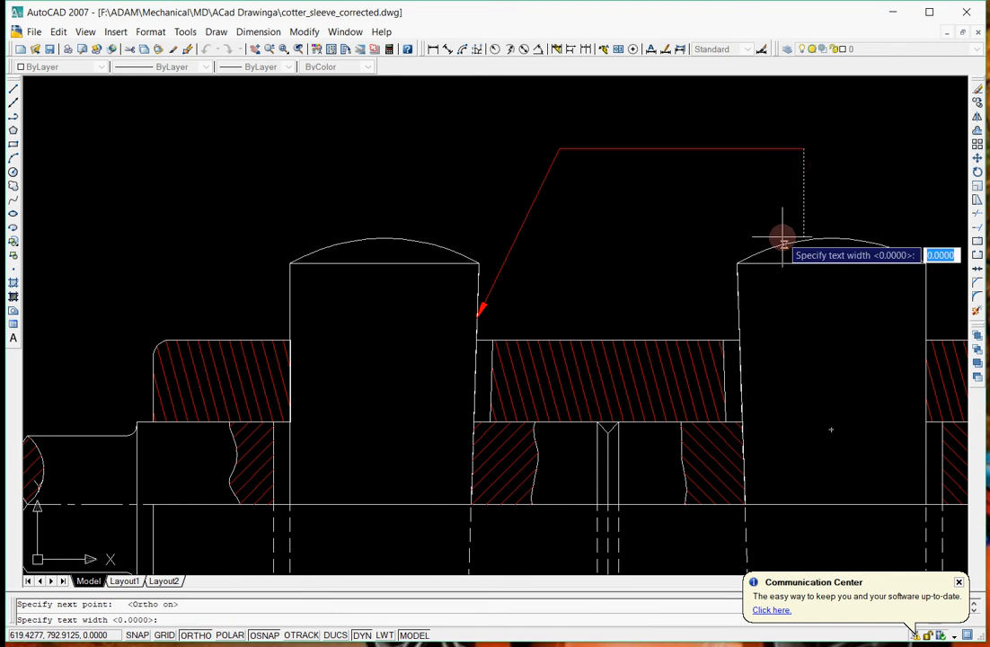
key("Return")
key("Escape")
scroll(530, 256, "down", 5)
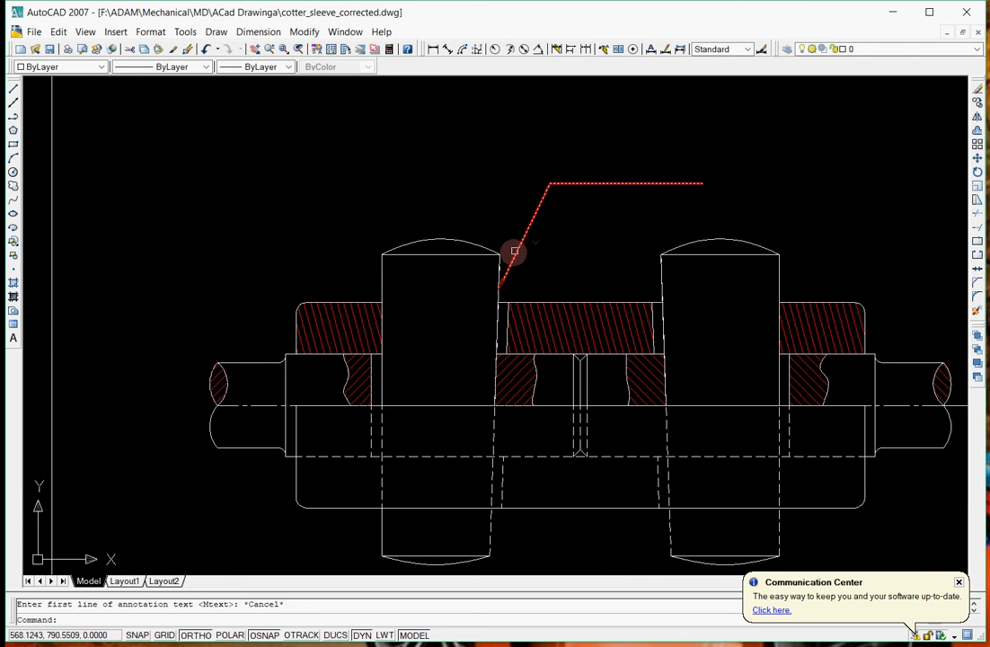
scroll(142, 277, "down", 3)
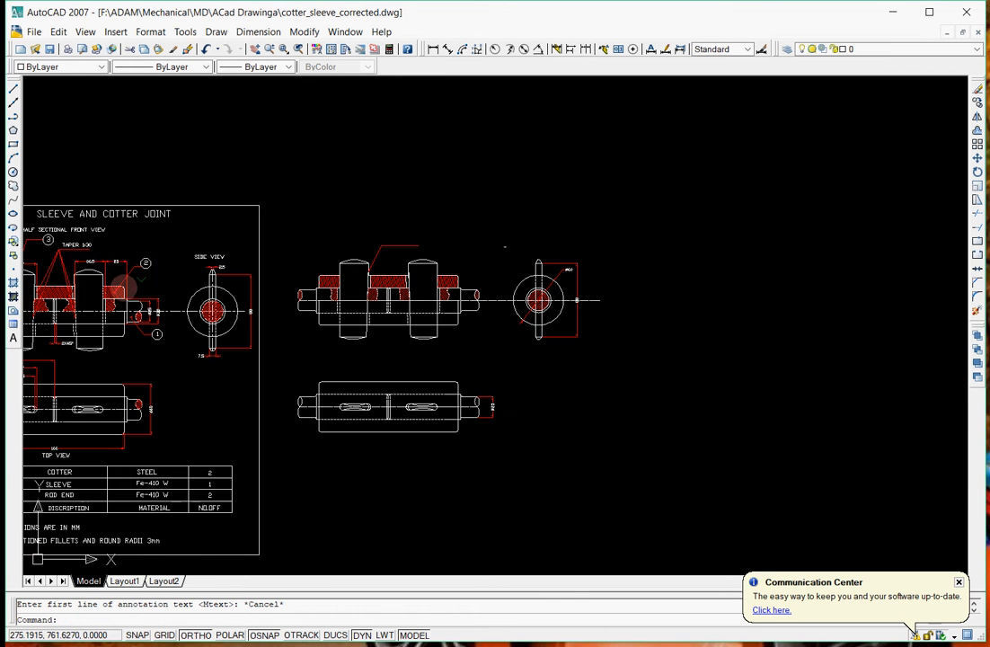
scroll(93, 245, "up", 4)
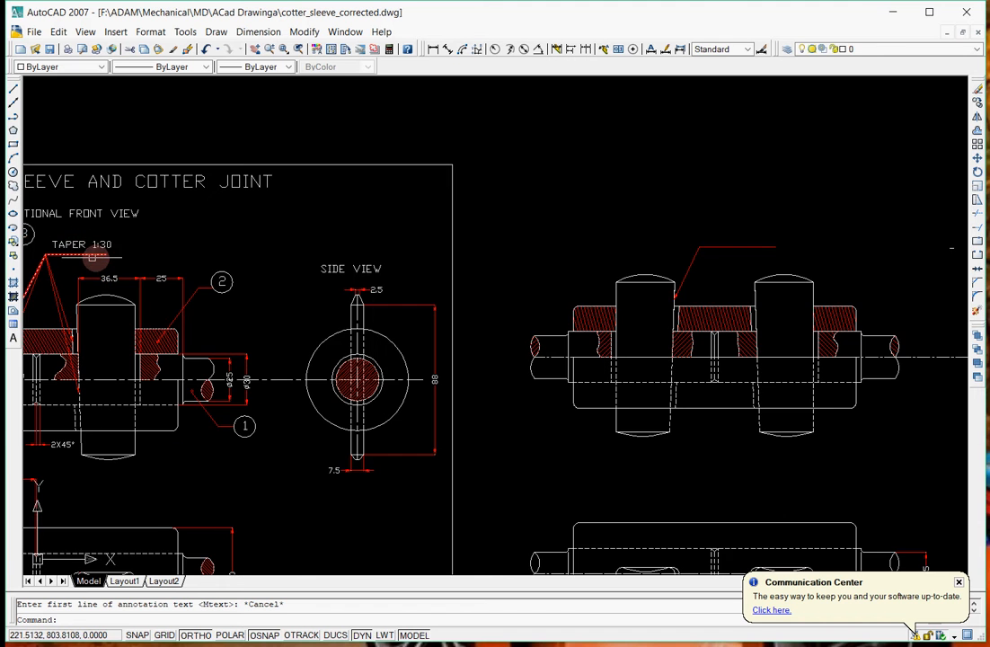
scroll(80, 245, "up", 1)
scroll(80, 245, "down", 3)
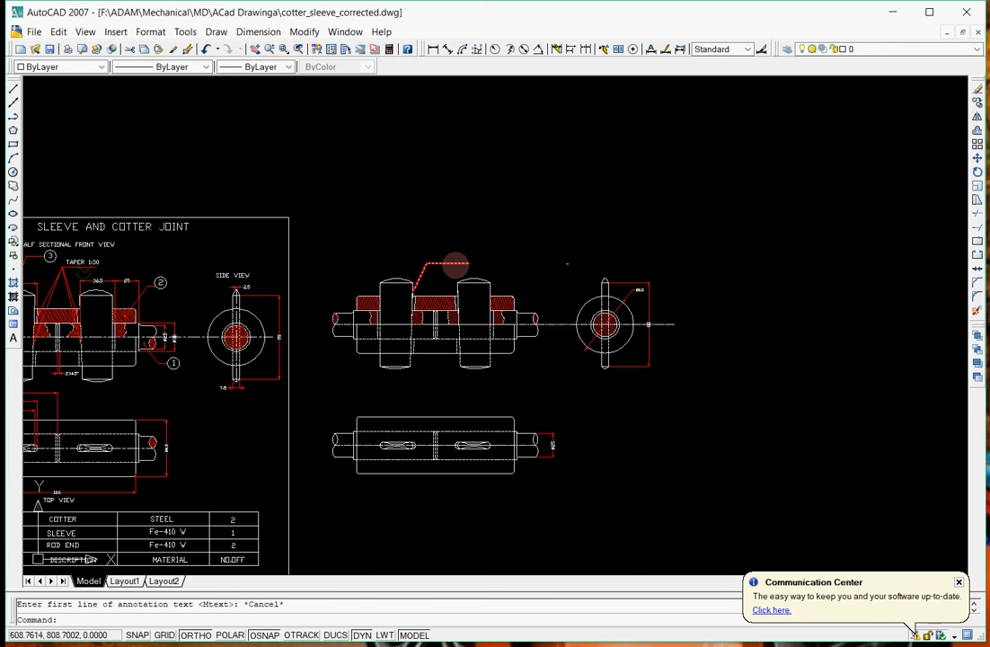
scroll(455, 266, "up", 3)
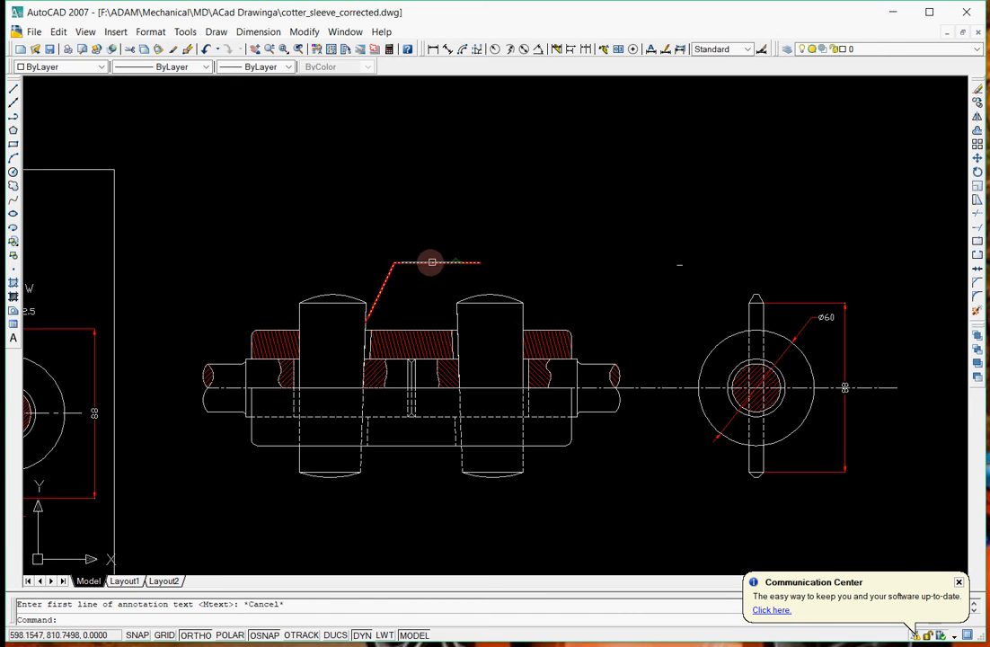
left_click(14, 340)
scroll(413, 243, "up", 3)
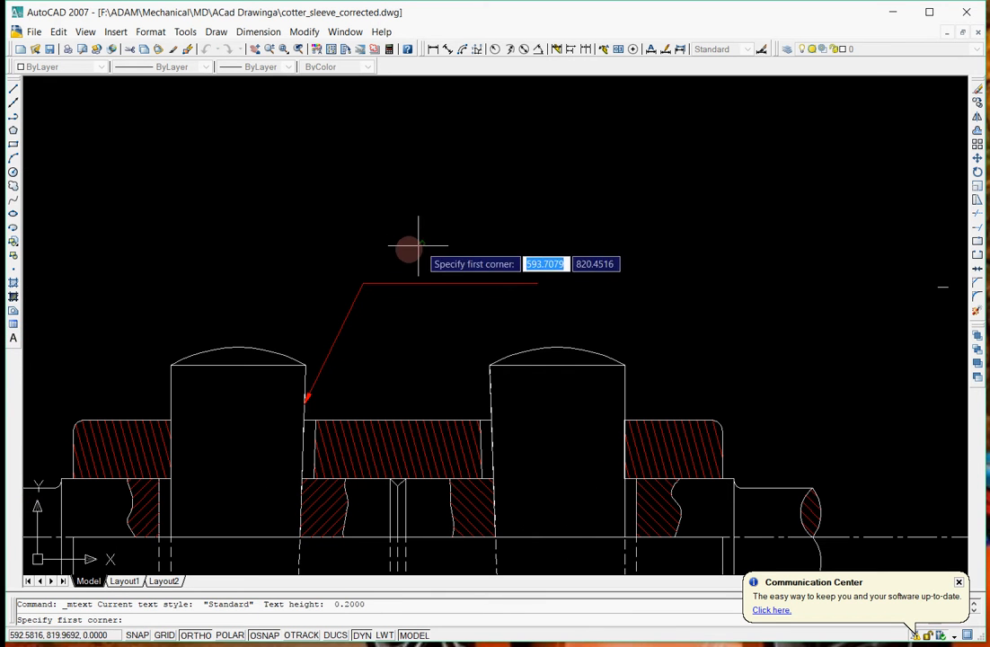
left_click(361, 250)
left_click(557, 276)
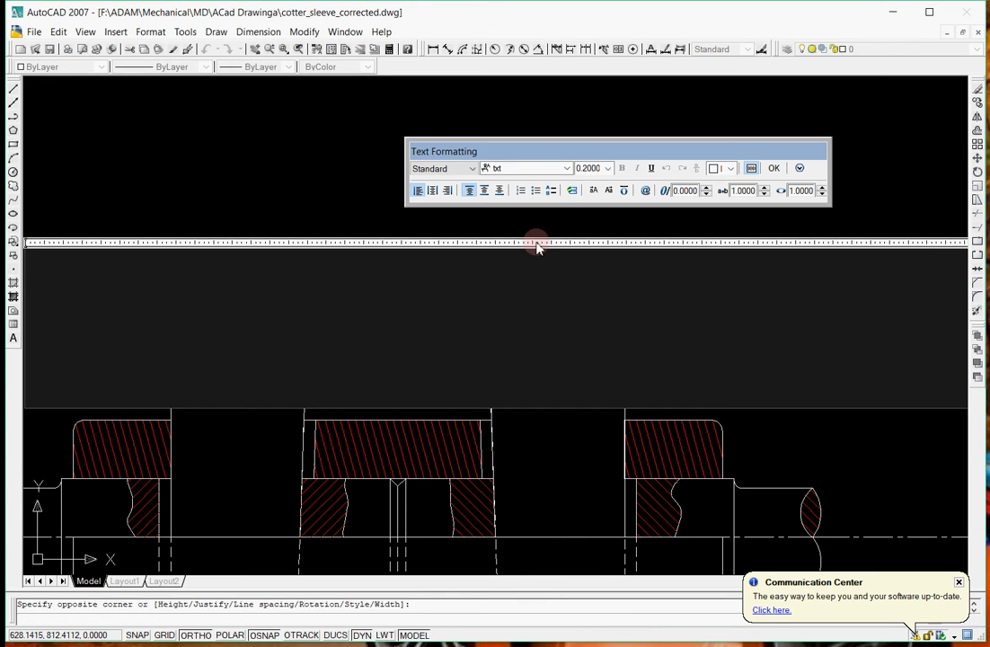
left_click(567, 170)
left_click(524, 202)
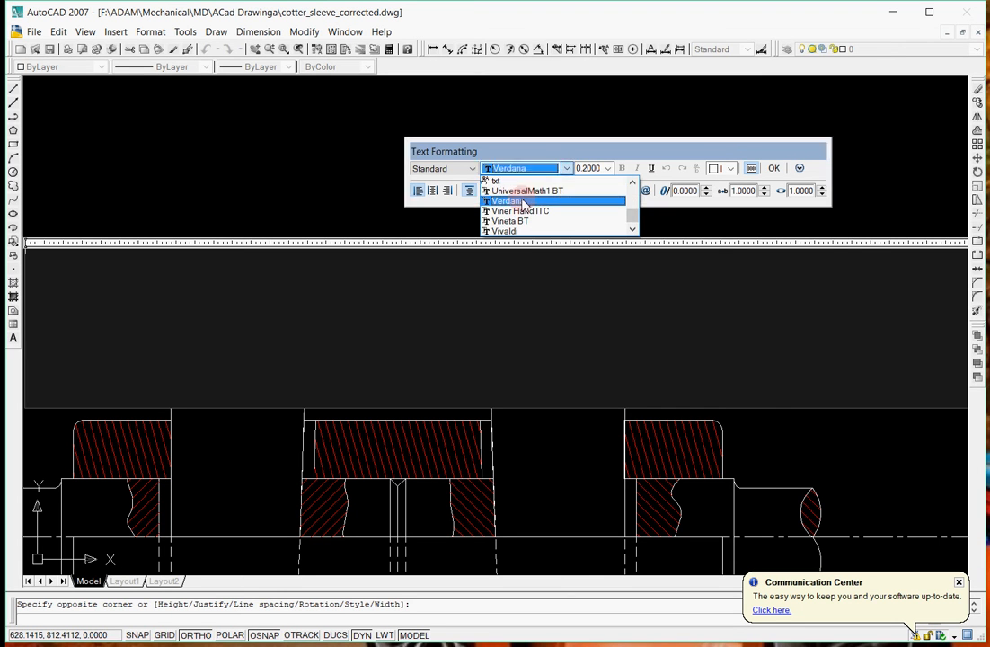
left_click(609, 170)
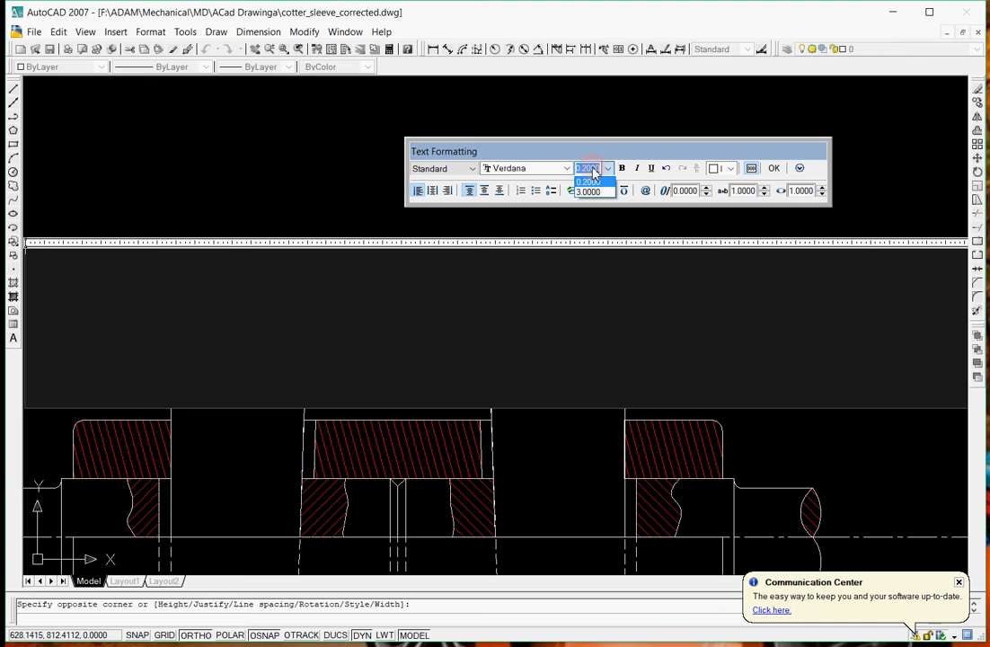
type("4")
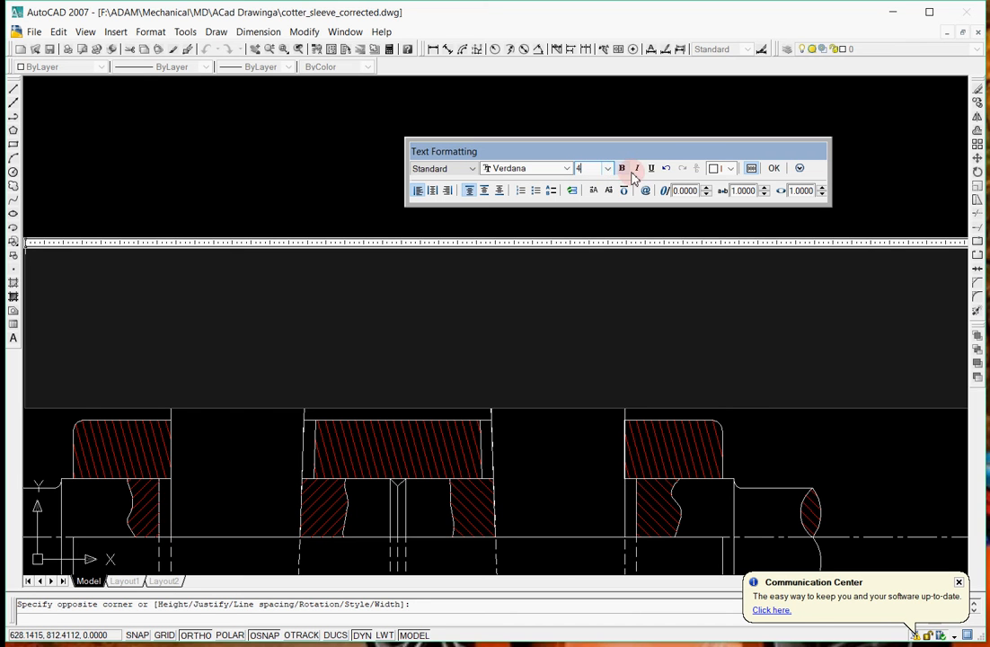
left_click(774, 169)
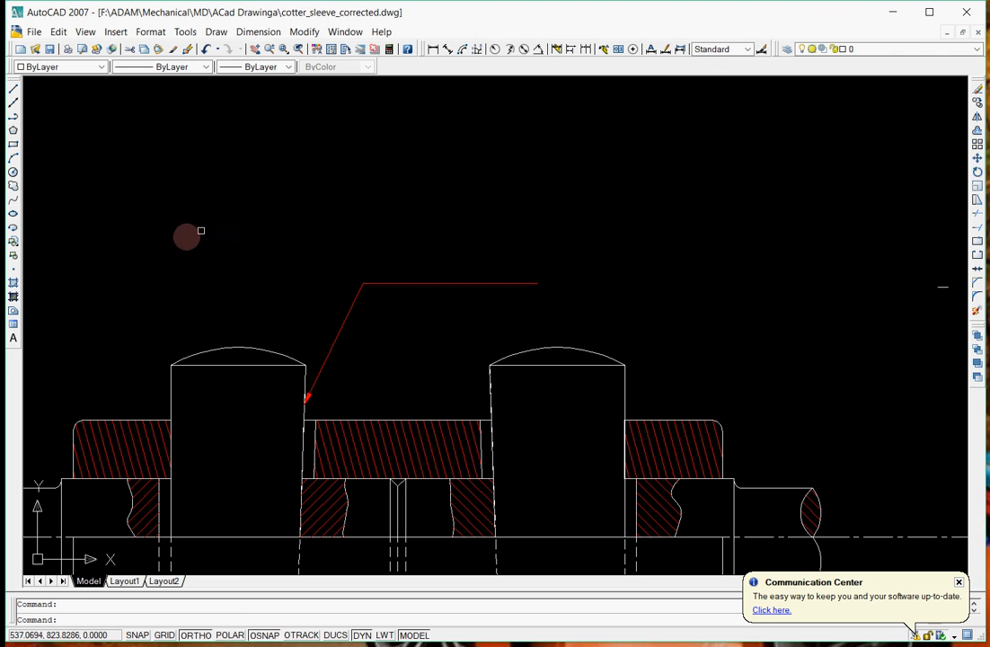
Add the multiline text "TAPER 1:30" in Verdana, height 4, above the leader's horizontal segment.
left_click(16, 342)
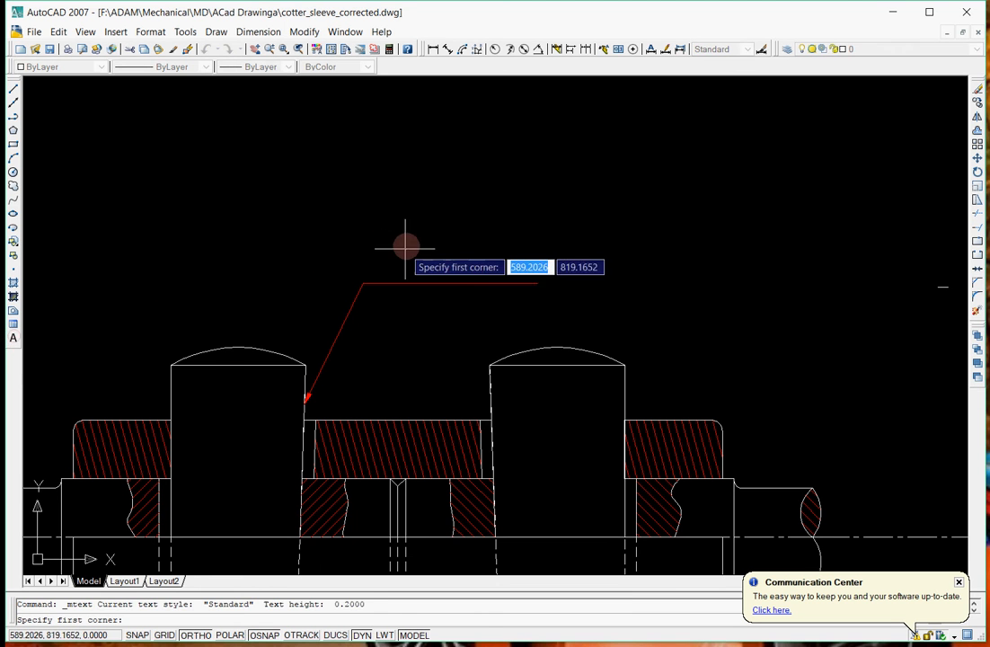
left_click(361, 255)
left_click(541, 280)
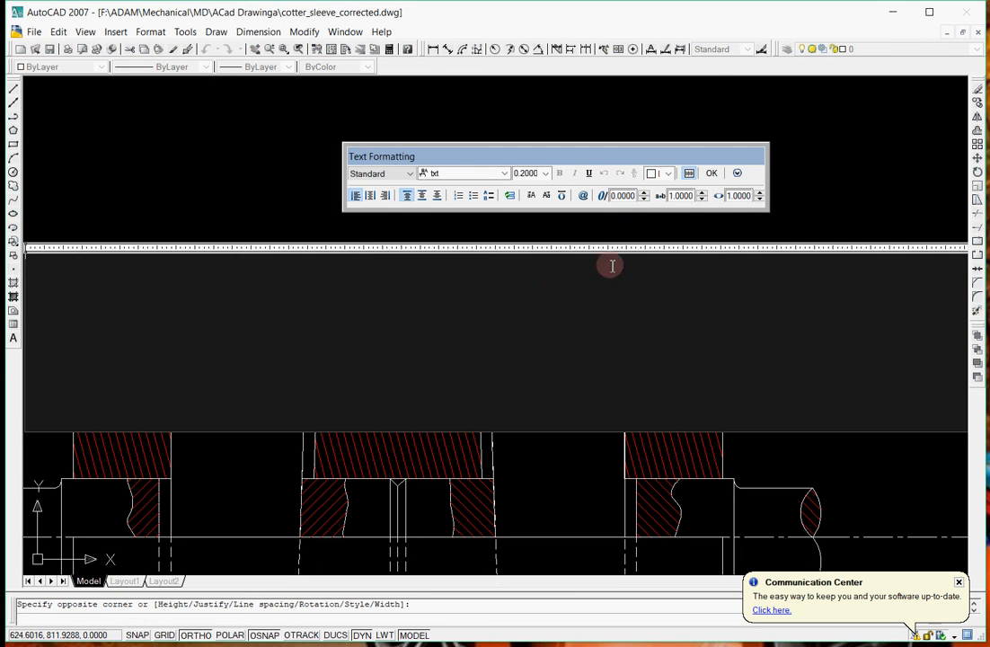
left_click(505, 174)
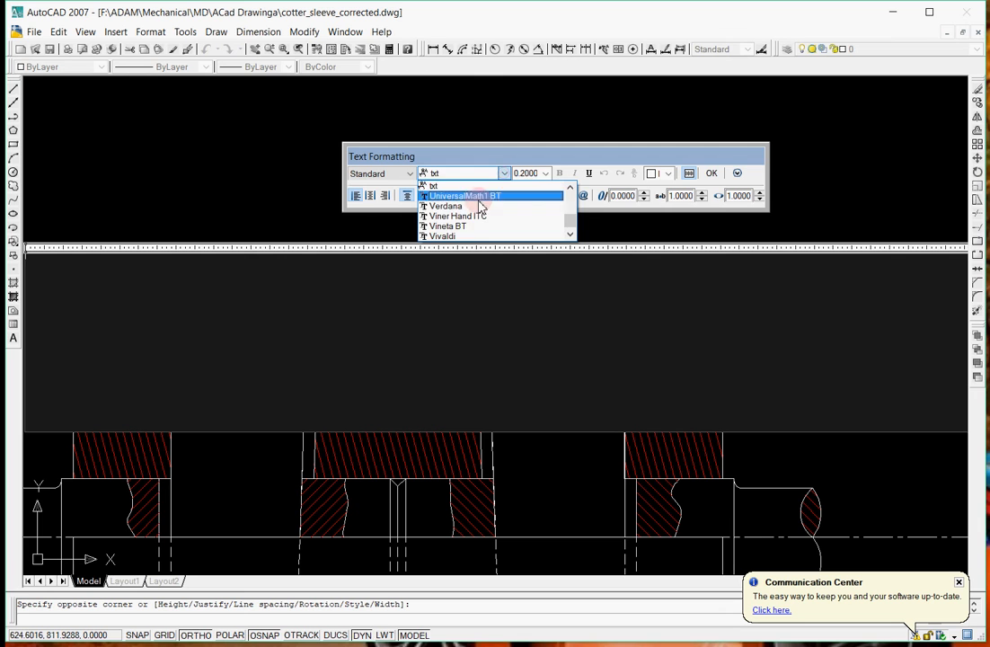
left_click(525, 186)
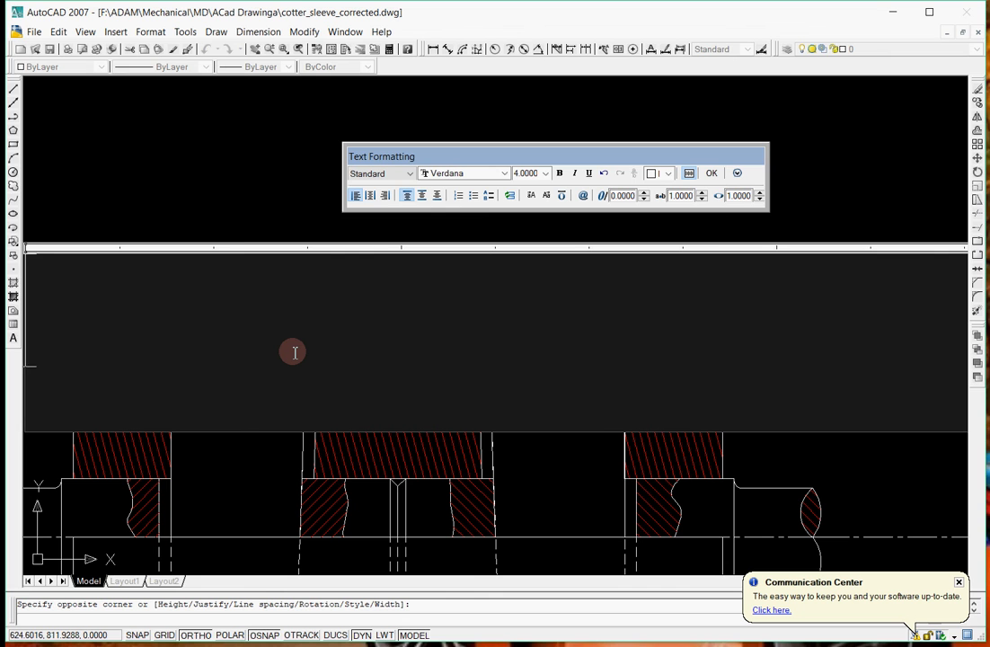
type("T")
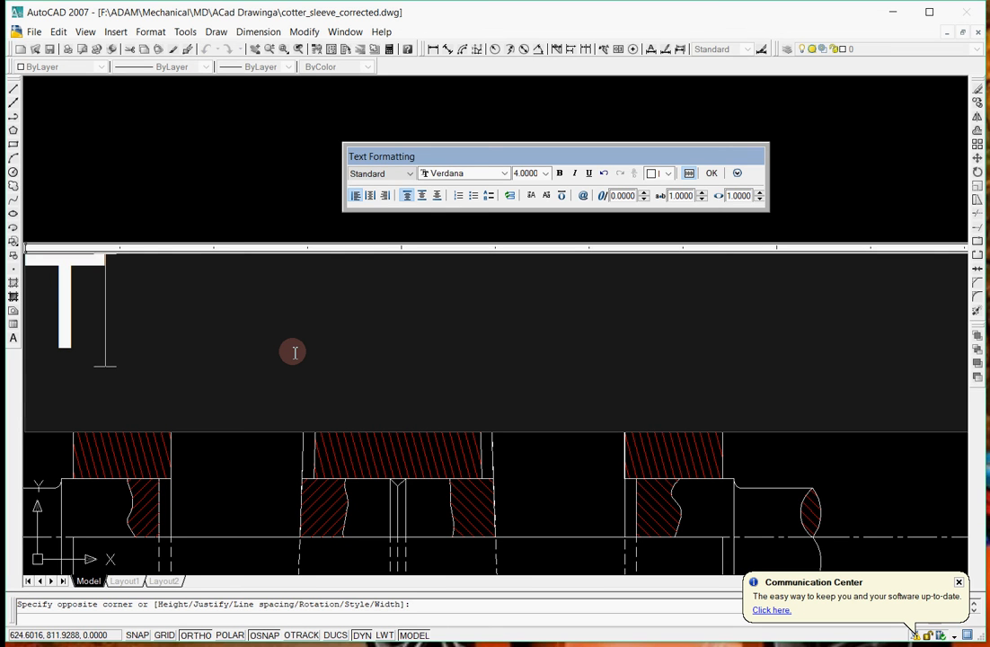
type("APER 1")
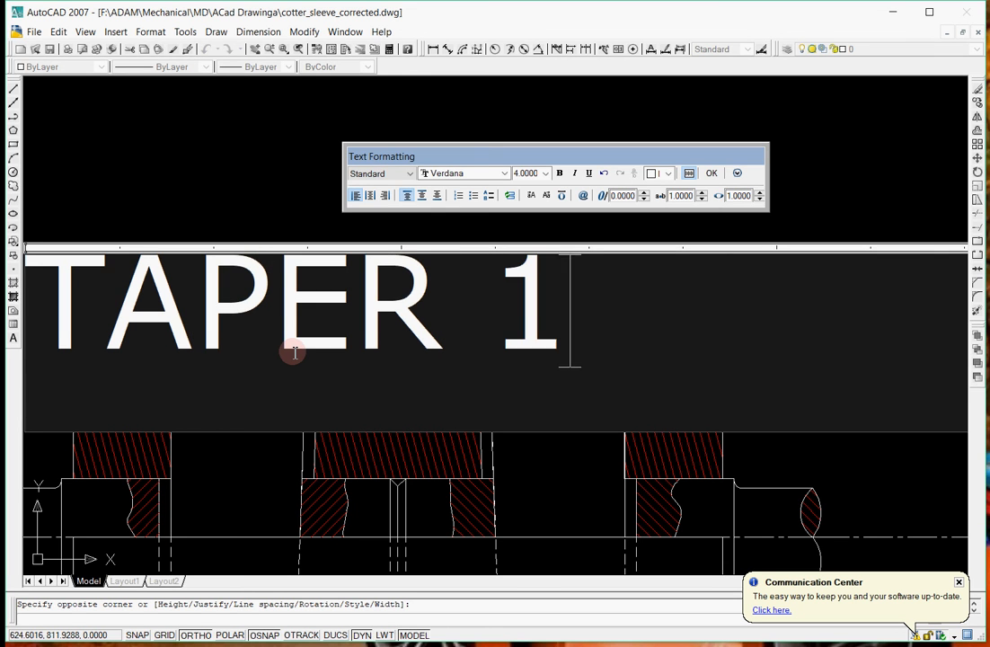
type(":30")
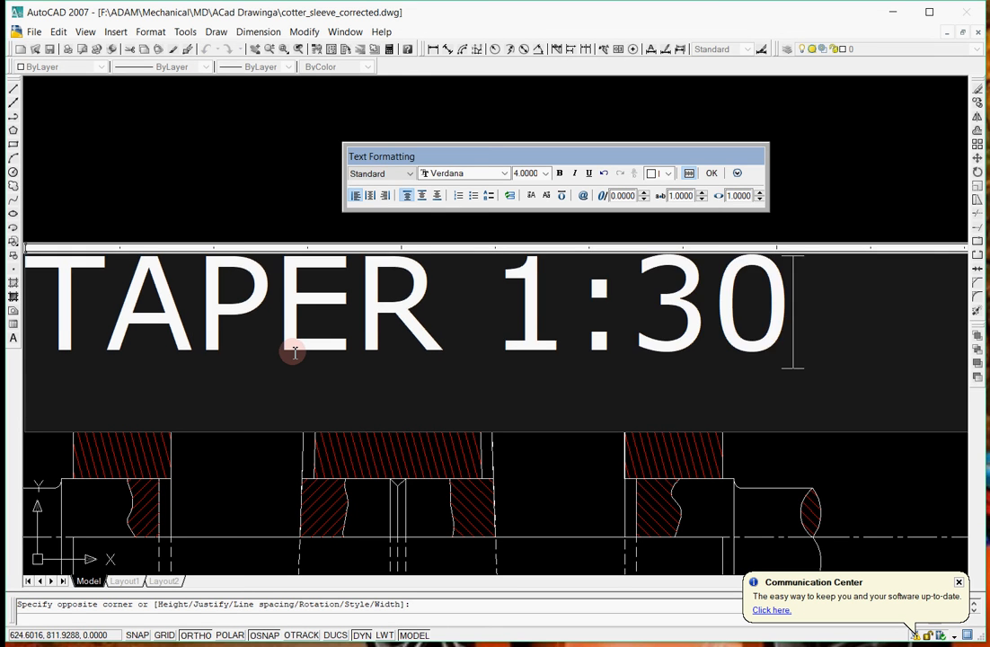
left_click(718, 177)
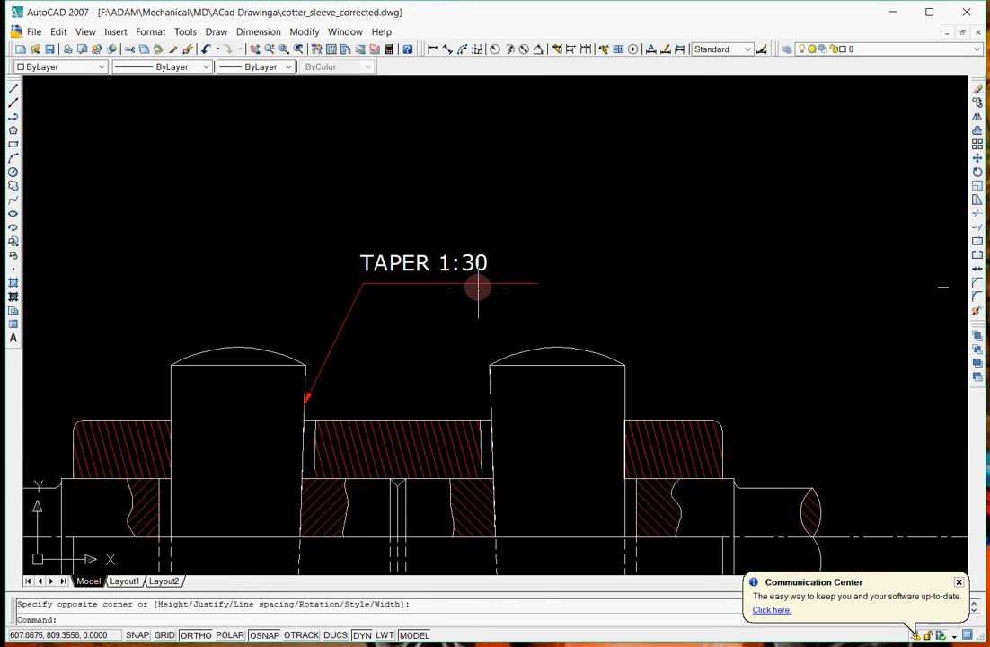
Shift the taper note horizontally to the right so it sits more centrally over the leader's horizontal segment.
scroll(486, 294, "up", 3)
left_click(255, 226)
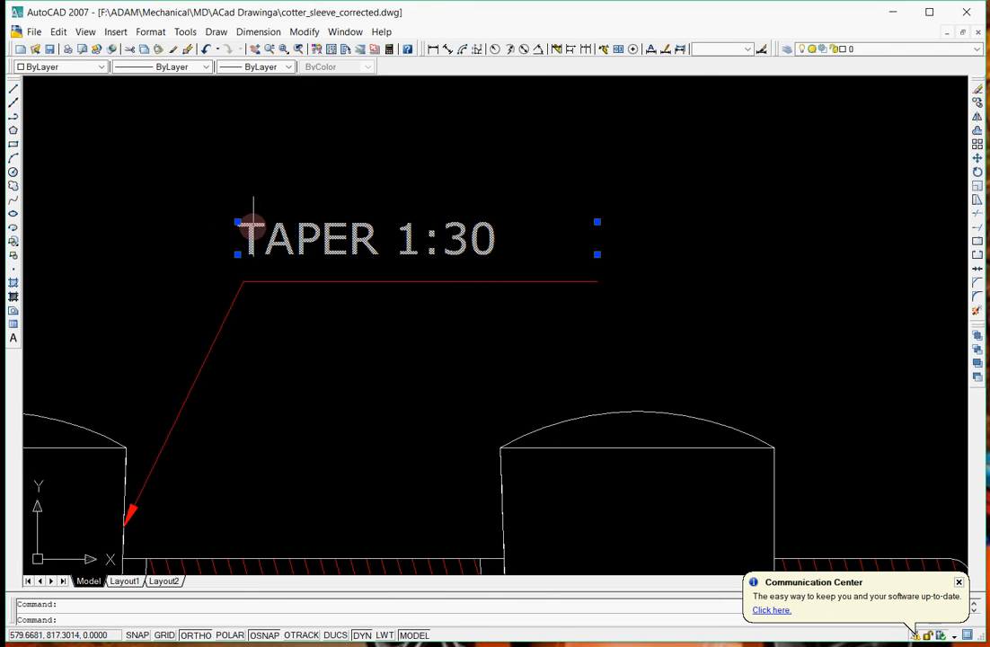
left_click(237, 222)
left_click(293, 222)
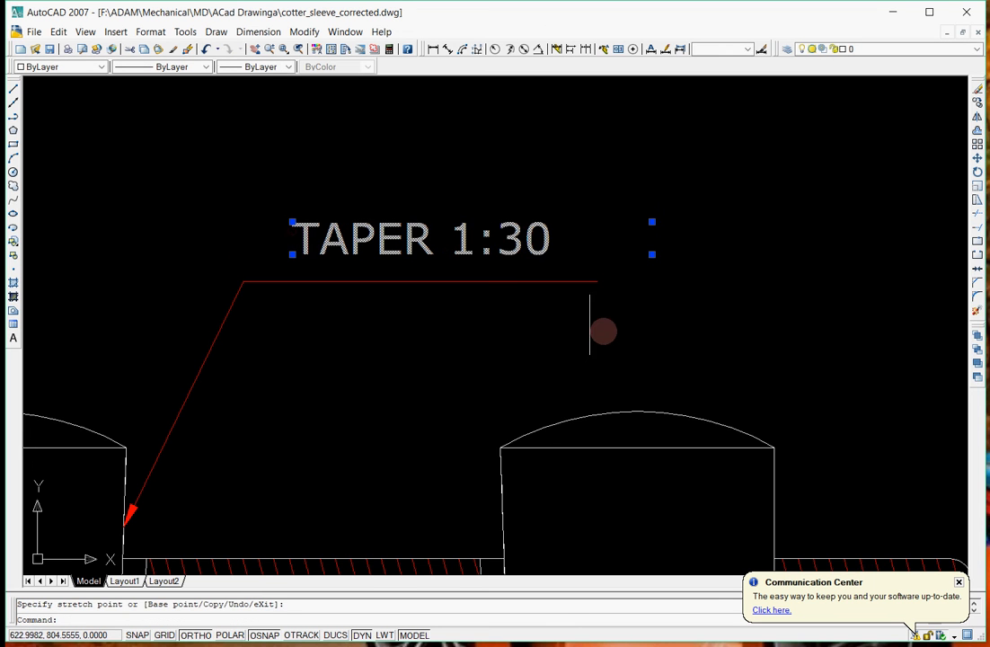
key("Escape")
scroll(607, 325, "down", 6)
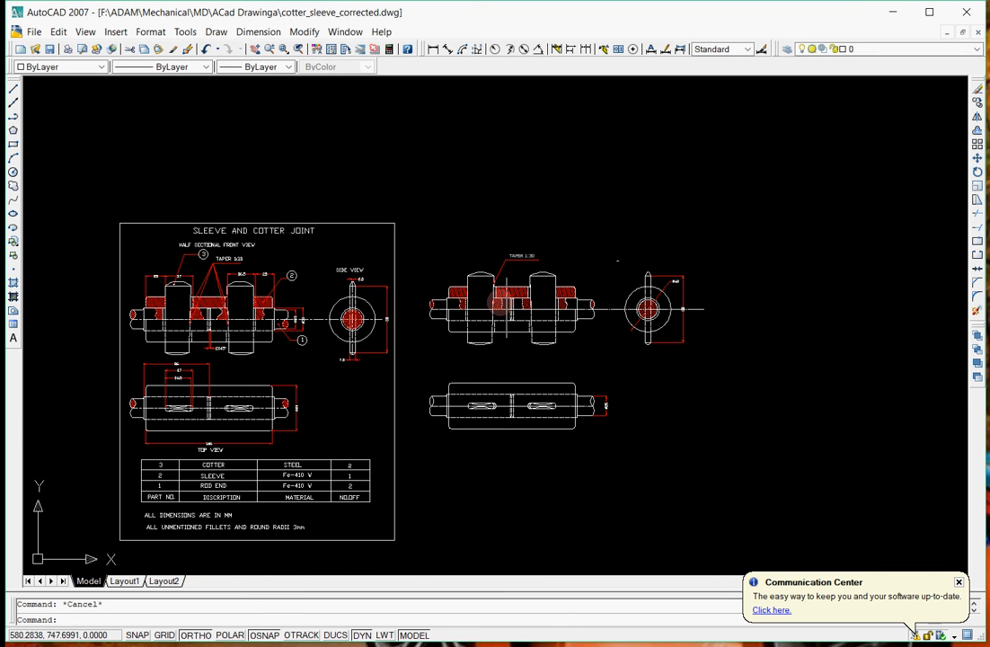
scroll(298, 382, "up", 2)
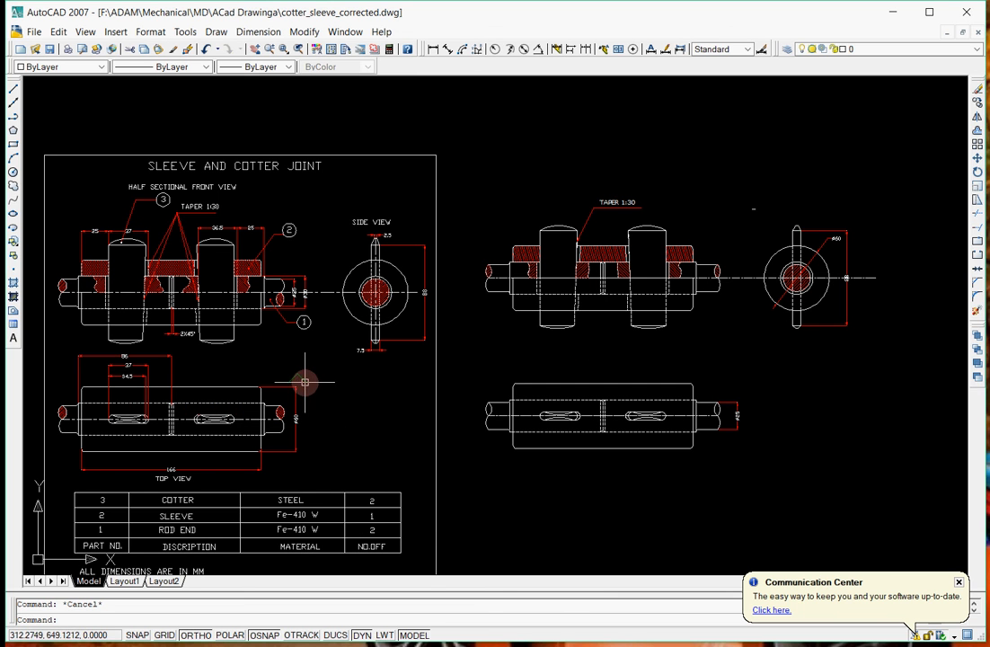